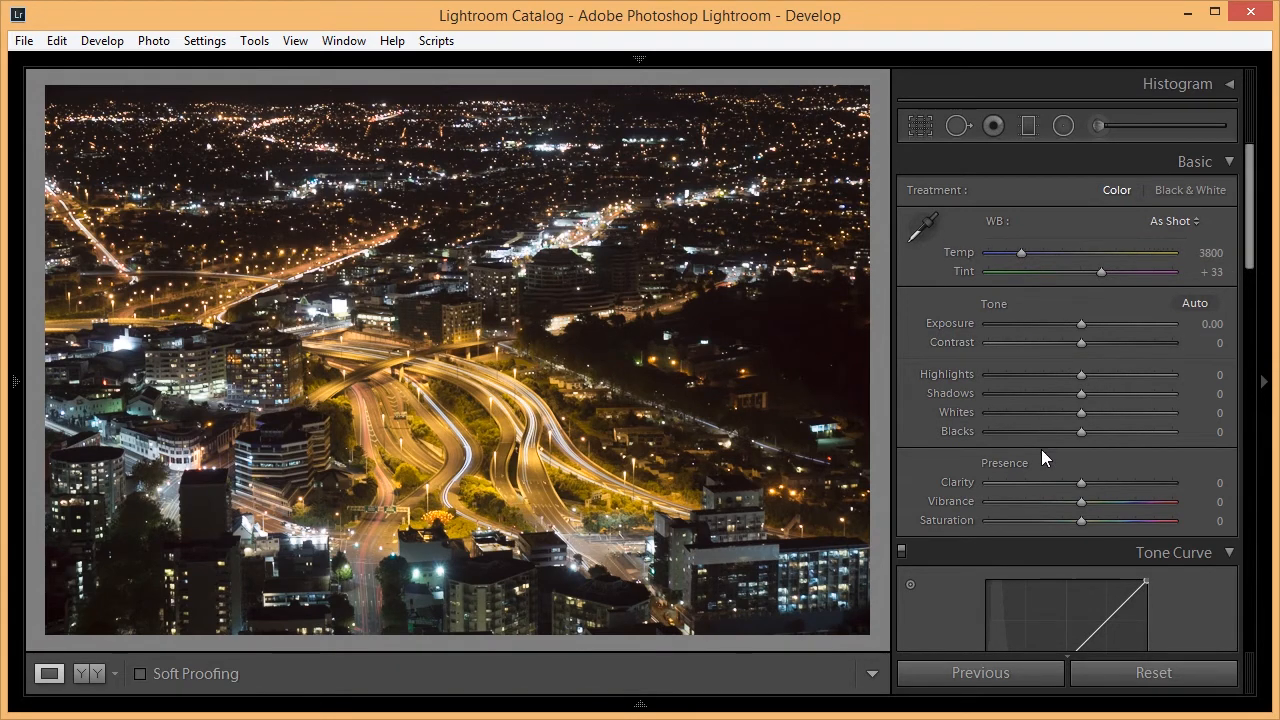
# - Set the white balance to Temp 4541 and Tint +41 while judging colours at Vibrance +100, and reset Vibrance to 0
pyautogui.moveTo(1105, 500); pyautogui.dragTo(1181, 504)
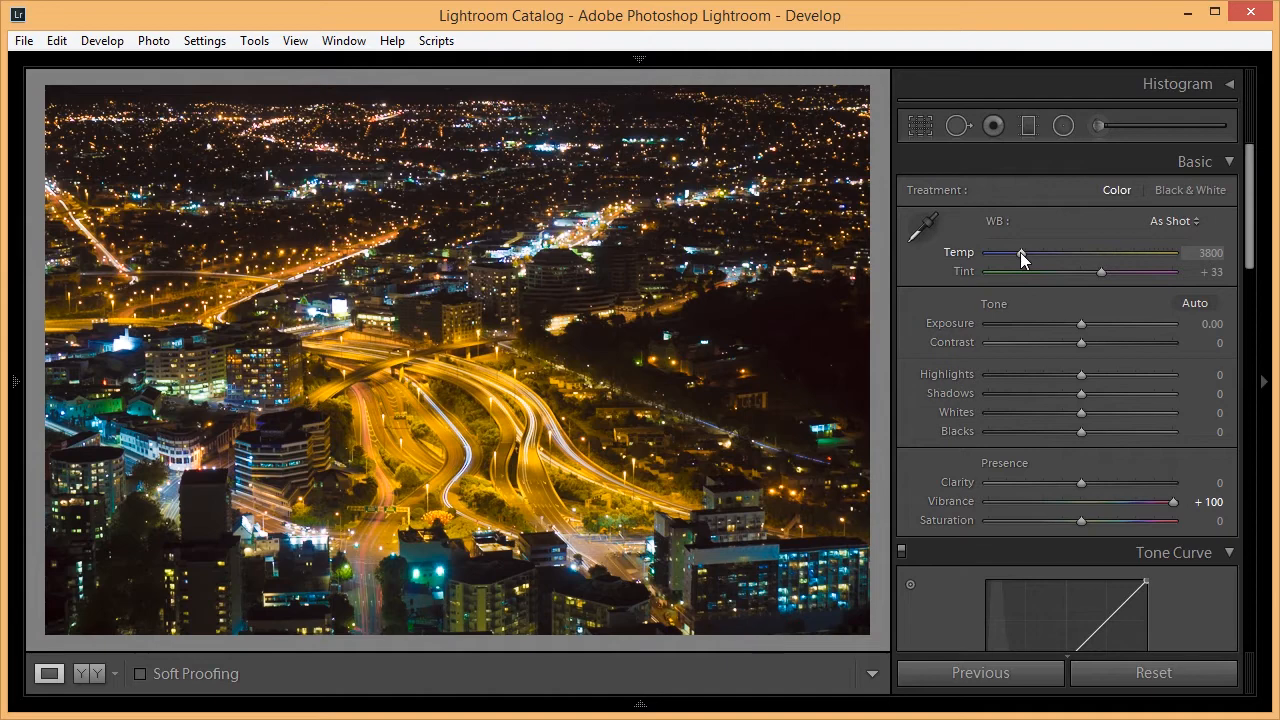
pyautogui.moveTo(1020, 252); pyautogui.dragTo(1034, 252)
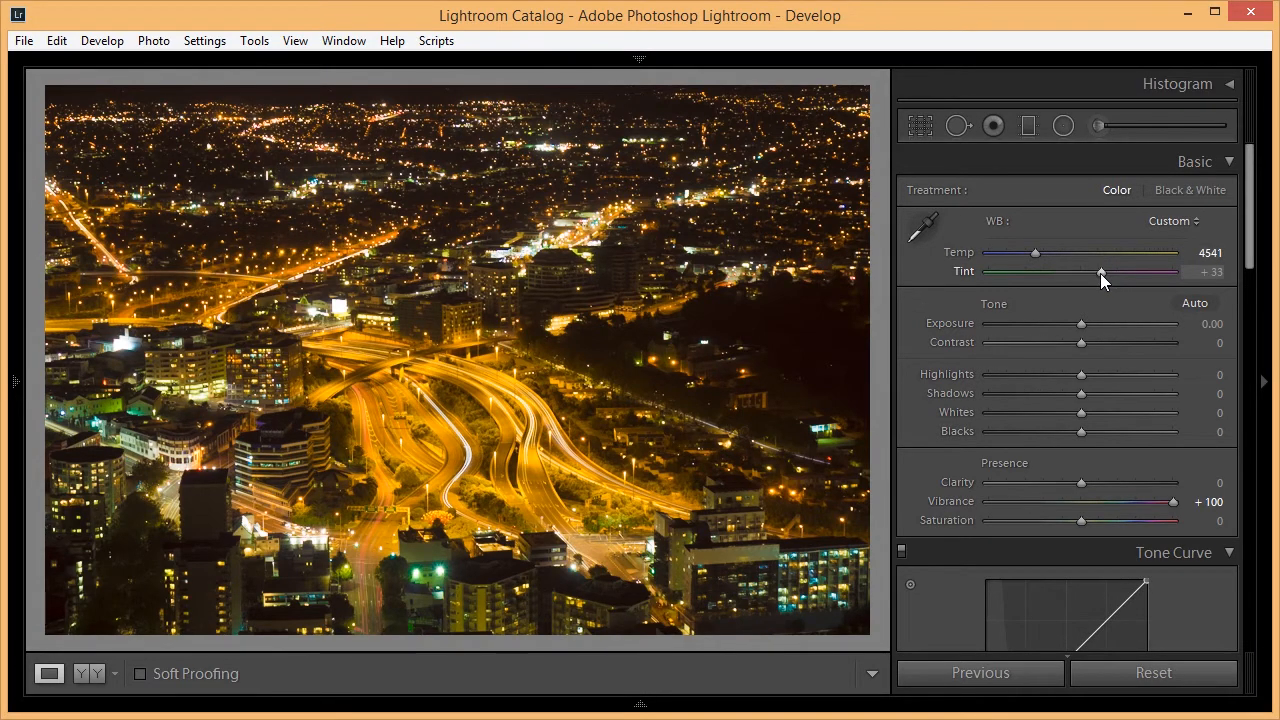
pyautogui.moveTo(1100, 273); pyautogui.dragTo(1113, 274)
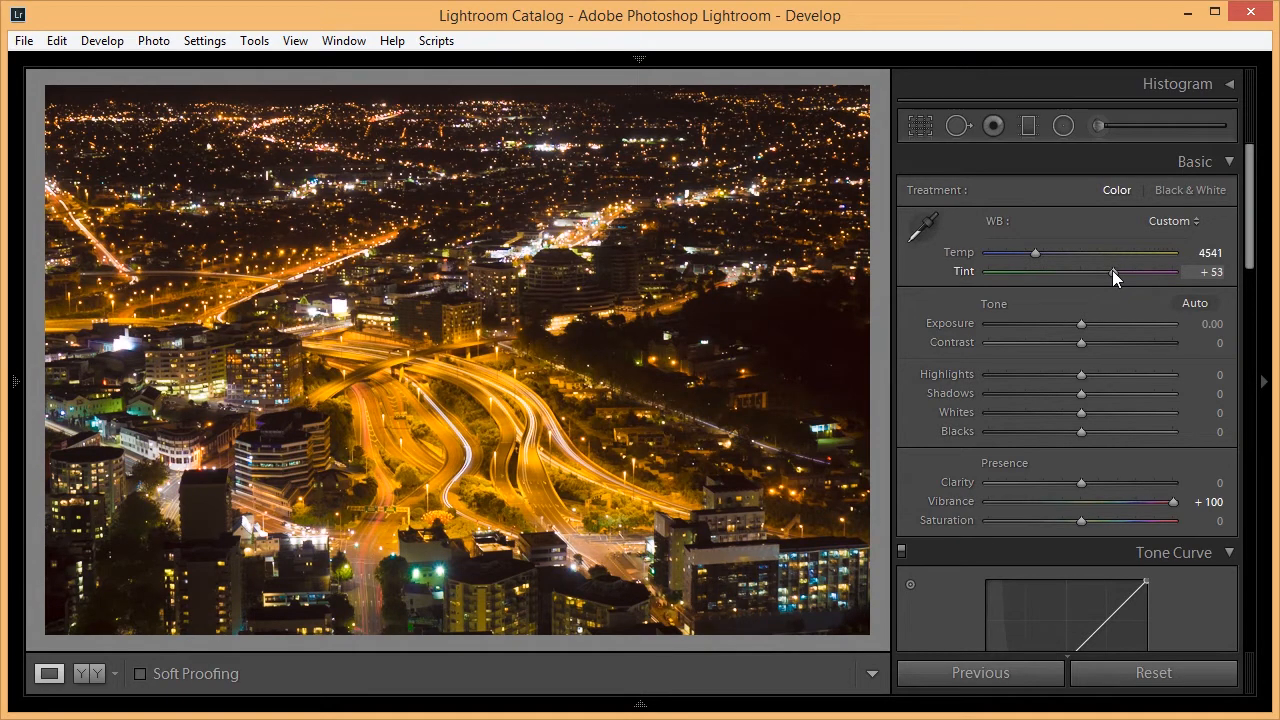
pyautogui.hotkey('ctrl', 'z')
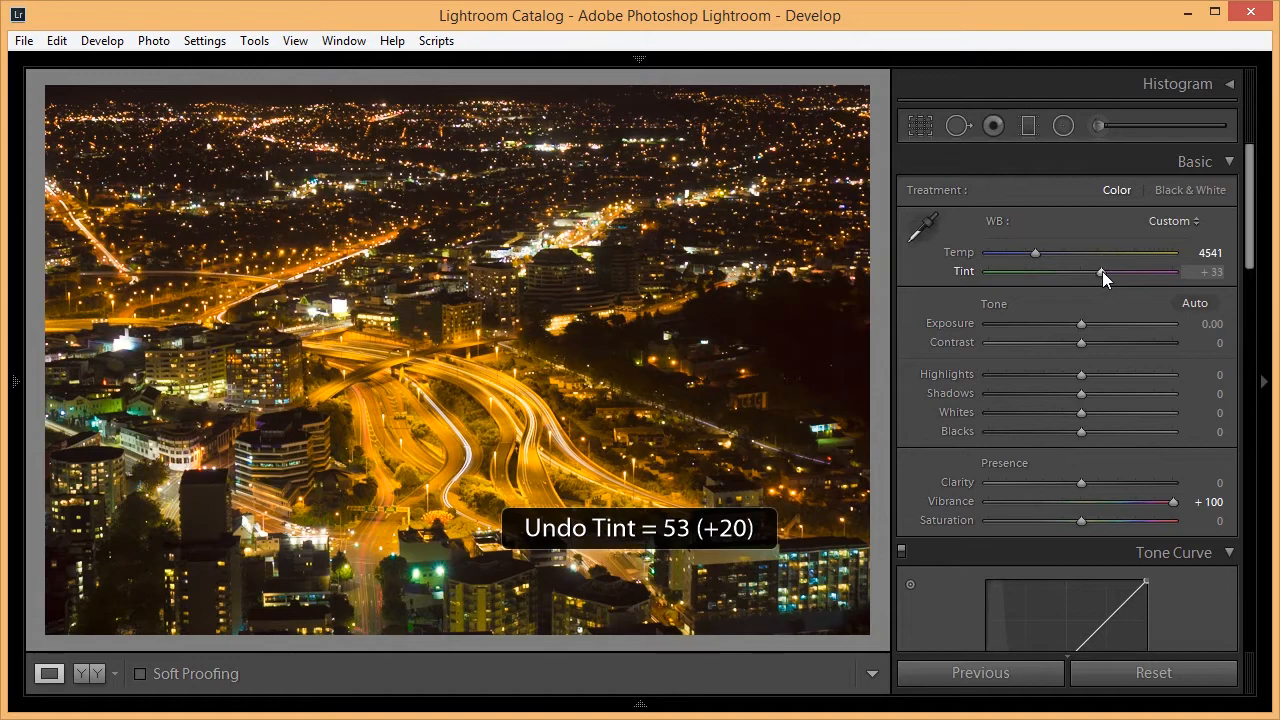
pyautogui.moveTo(1098, 271); pyautogui.dragTo(1103, 272)
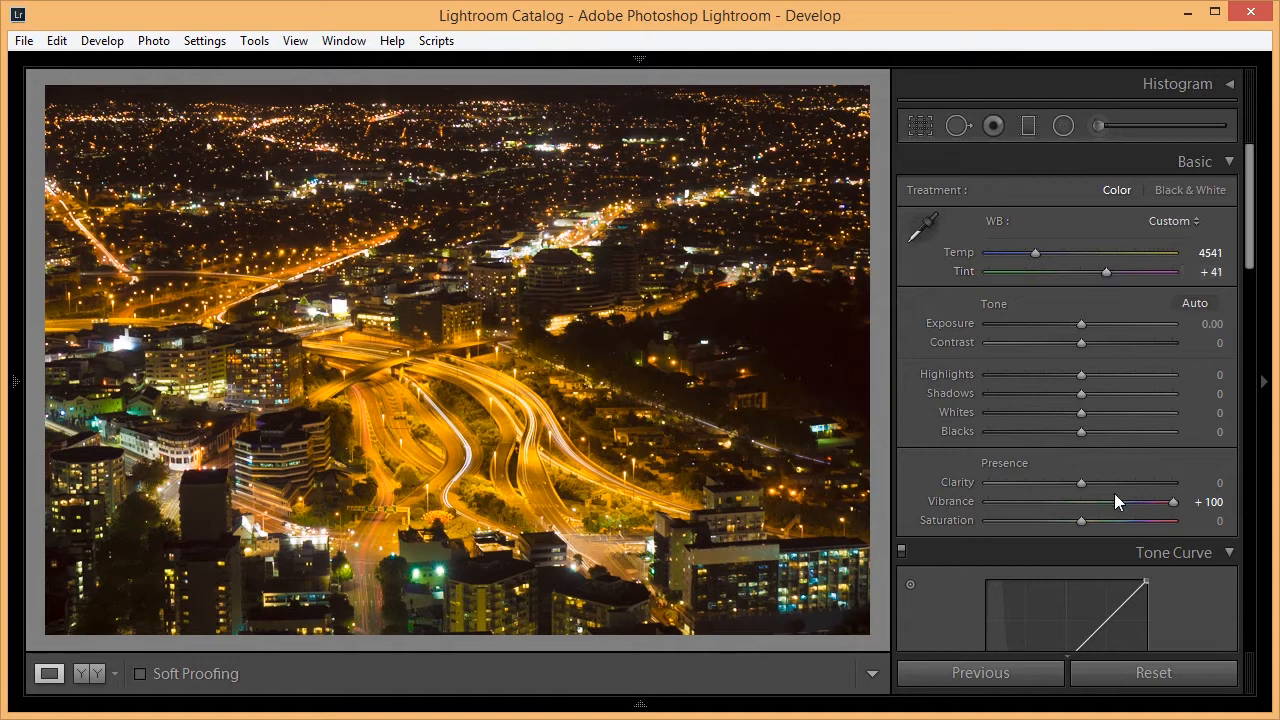
pyautogui.doubleClick(1170, 499)
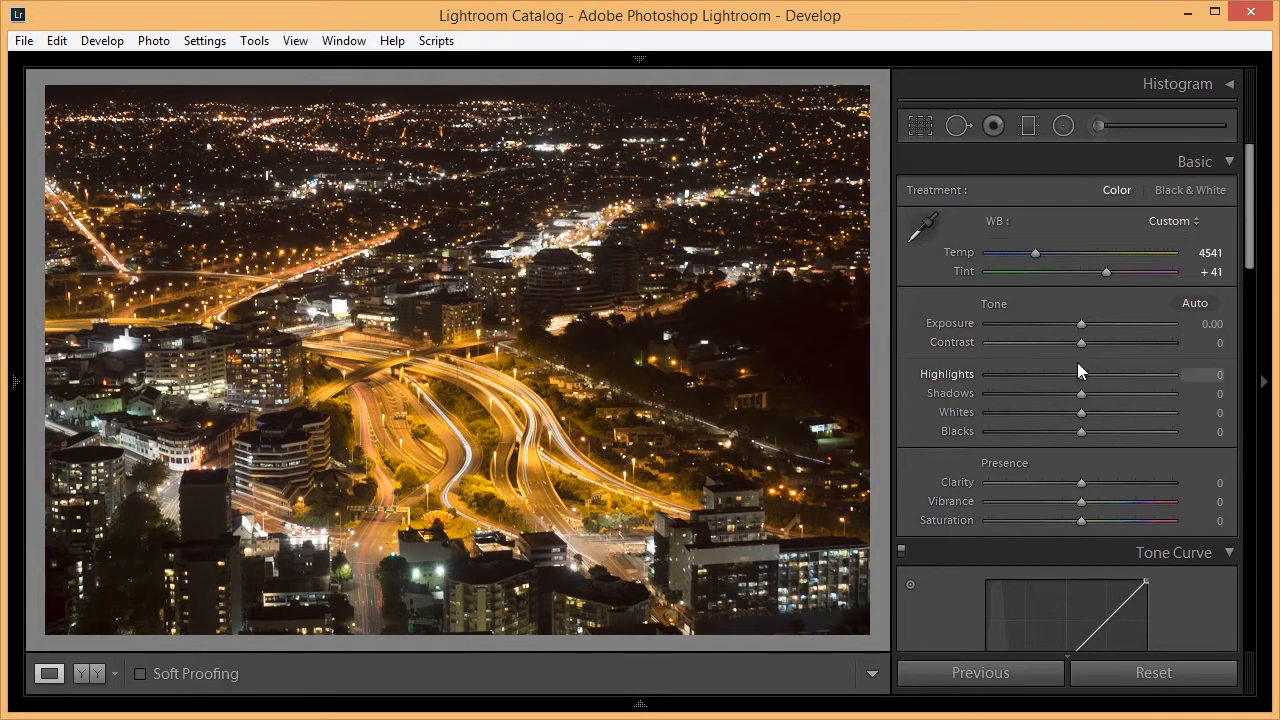
# - Adjust the tone to Exposure +0.35, Contrast +28, Highlights −31, Shadows +19, Whites +21 and Blacks +16
pyautogui.moveTo(1081, 324); pyautogui.dragTo(1086, 325)
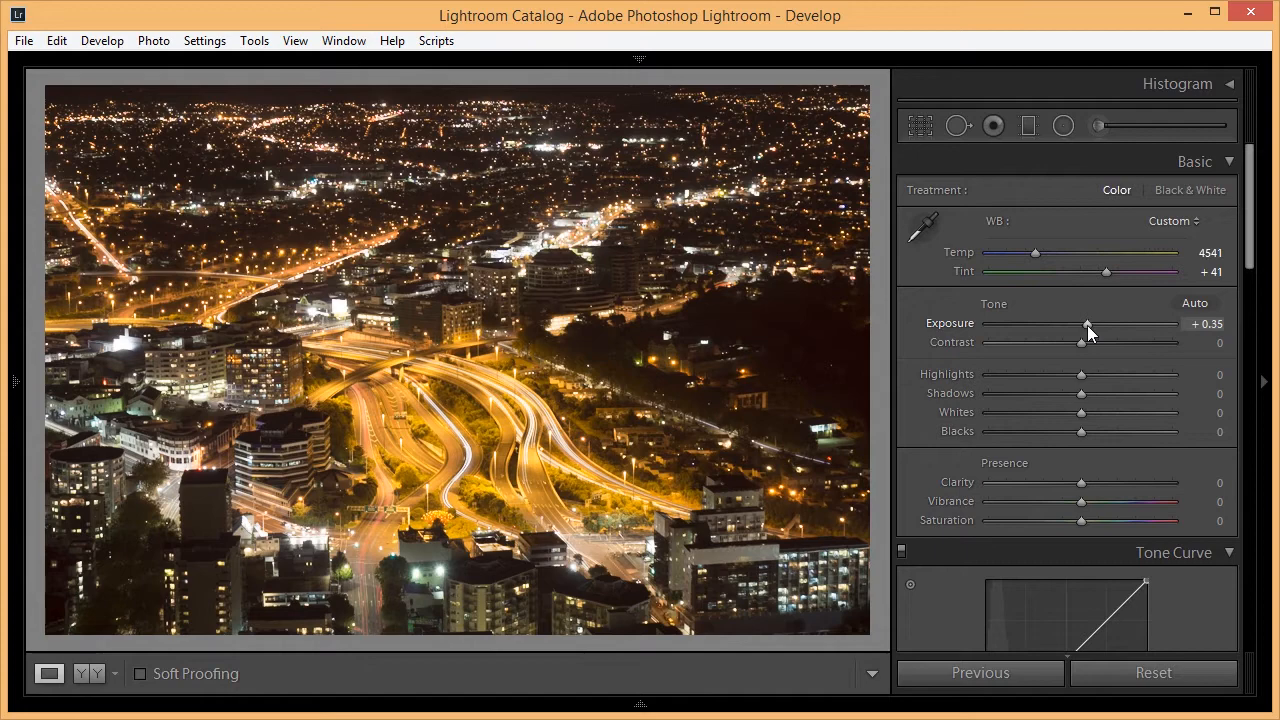
pyautogui.moveTo(1083, 375)
pyautogui.mouseDown()
pyautogui.moveTo(1054, 375)
pyautogui.moveTo(1098, 391)
pyautogui.mouseUp()
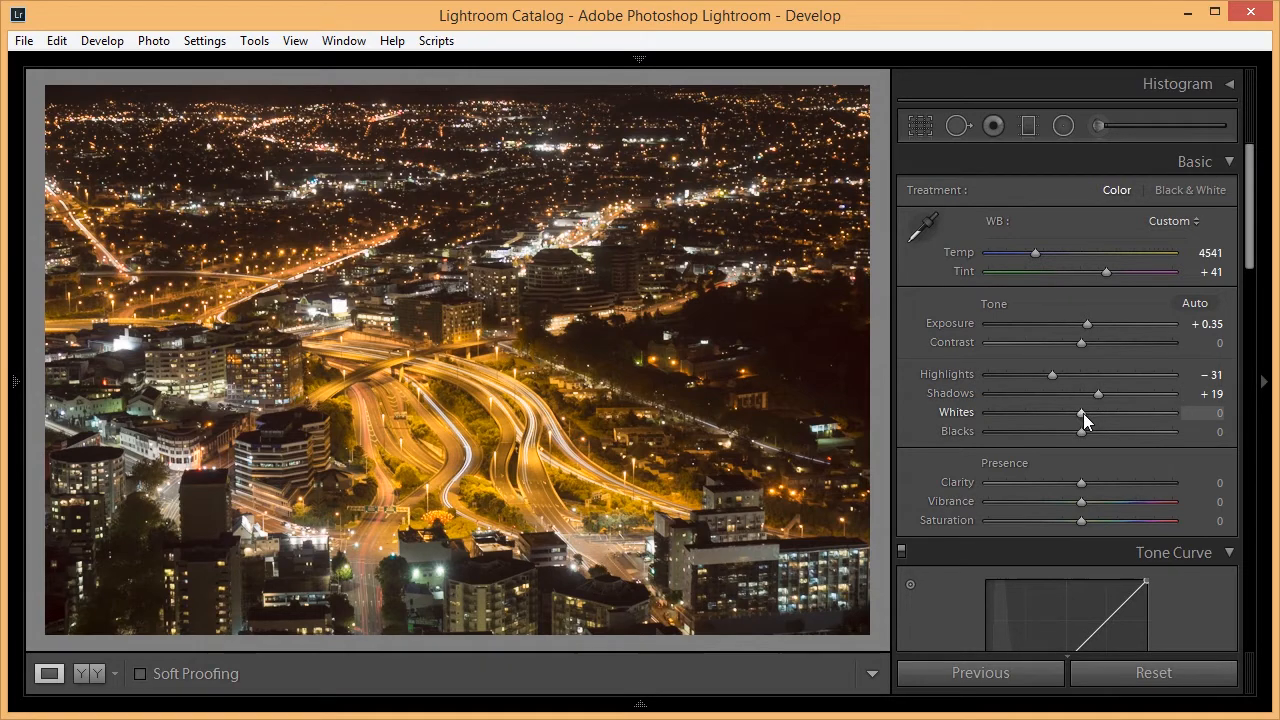
pyautogui.moveTo(1084, 415); pyautogui.dragTo(1102, 415)
pyautogui.press('alt')
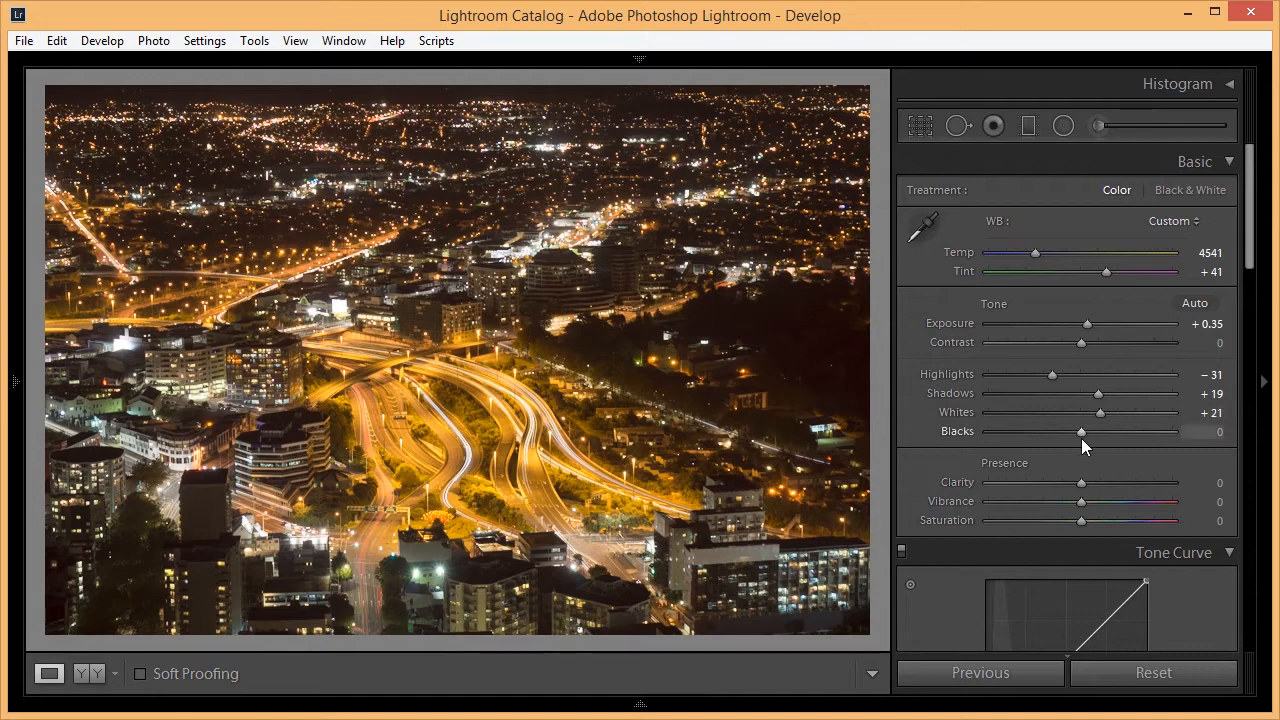
pyautogui.moveTo(1081, 429)
pyautogui.mouseDown()
pyautogui.moveTo(1107, 431)
pyautogui.moveTo(1093, 435)
pyautogui.mouseUp()
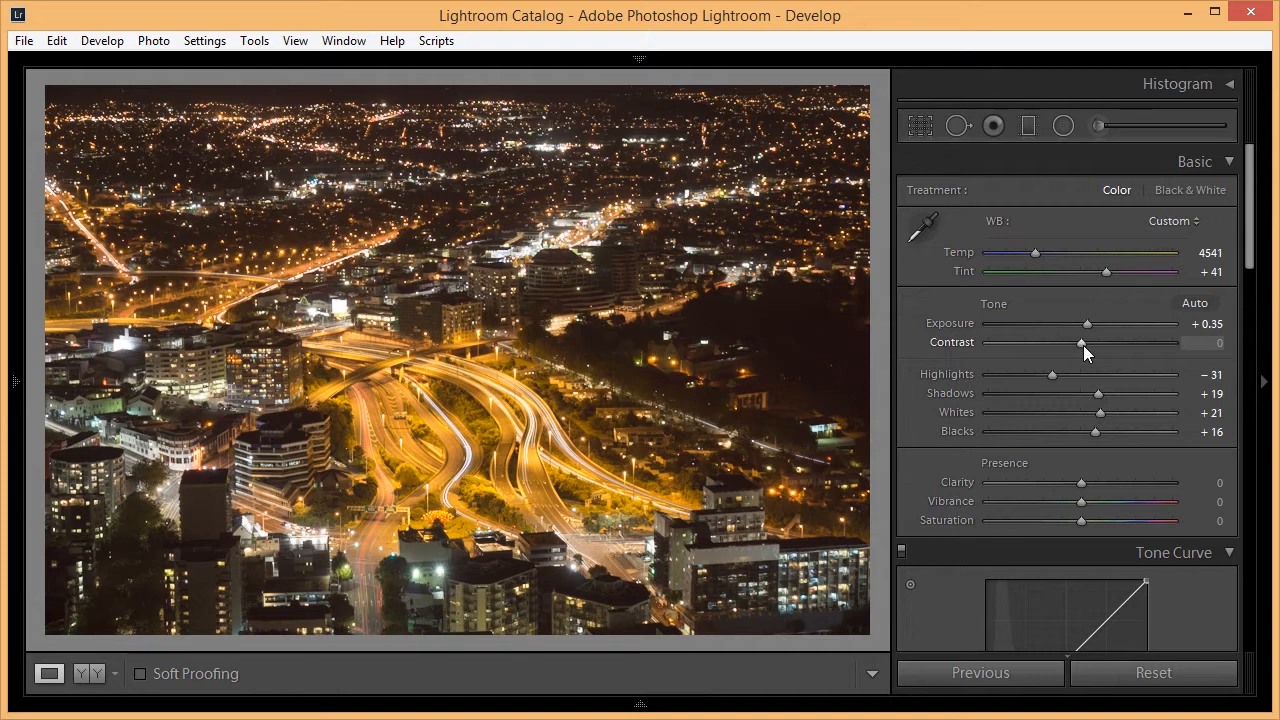
pyautogui.moveTo(1083, 345)
pyautogui.mouseDown()
pyautogui.moveTo(1119, 346)
pyautogui.moveTo(1106, 350)
pyautogui.mouseUp()
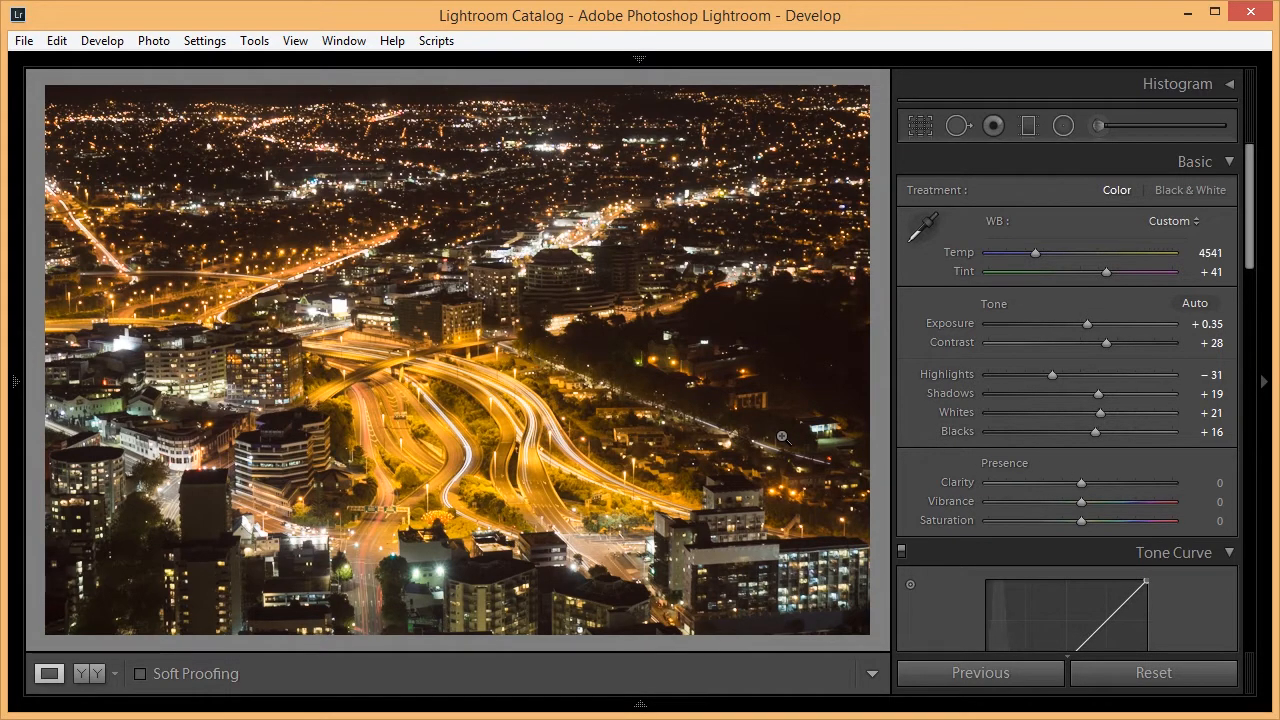
# - Compare the photo with its unedited version, and set Clarity to +12 and Vibrance to +19
pyautogui.press('\\')
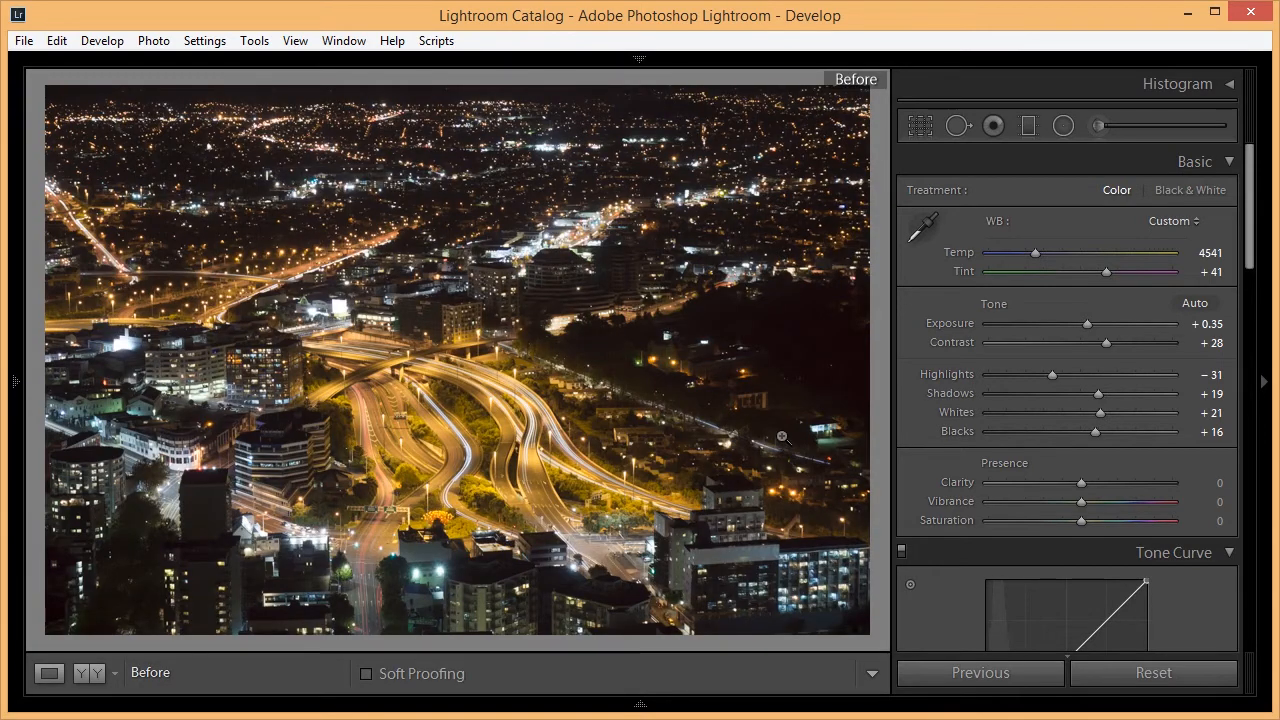
pyautogui.press('\\')
pyautogui.press('\\')
pyautogui.press('\\')
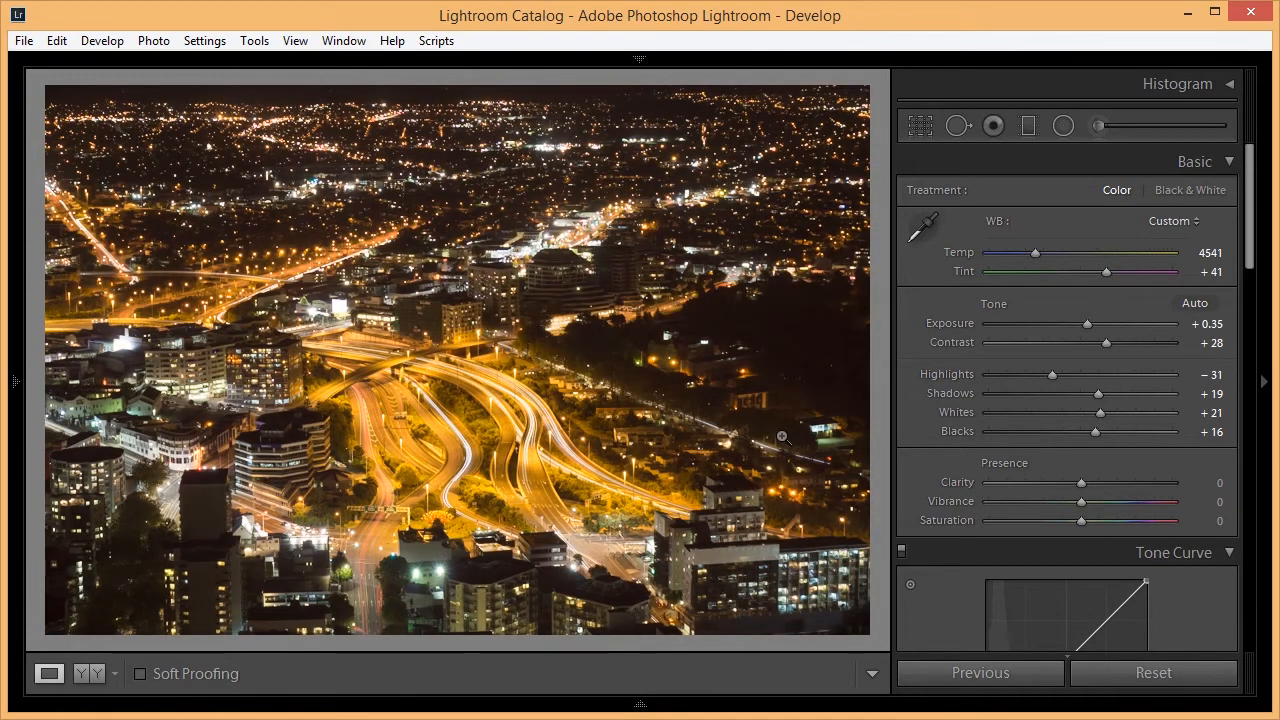
pyautogui.press('\\')
pyautogui.press('\\')
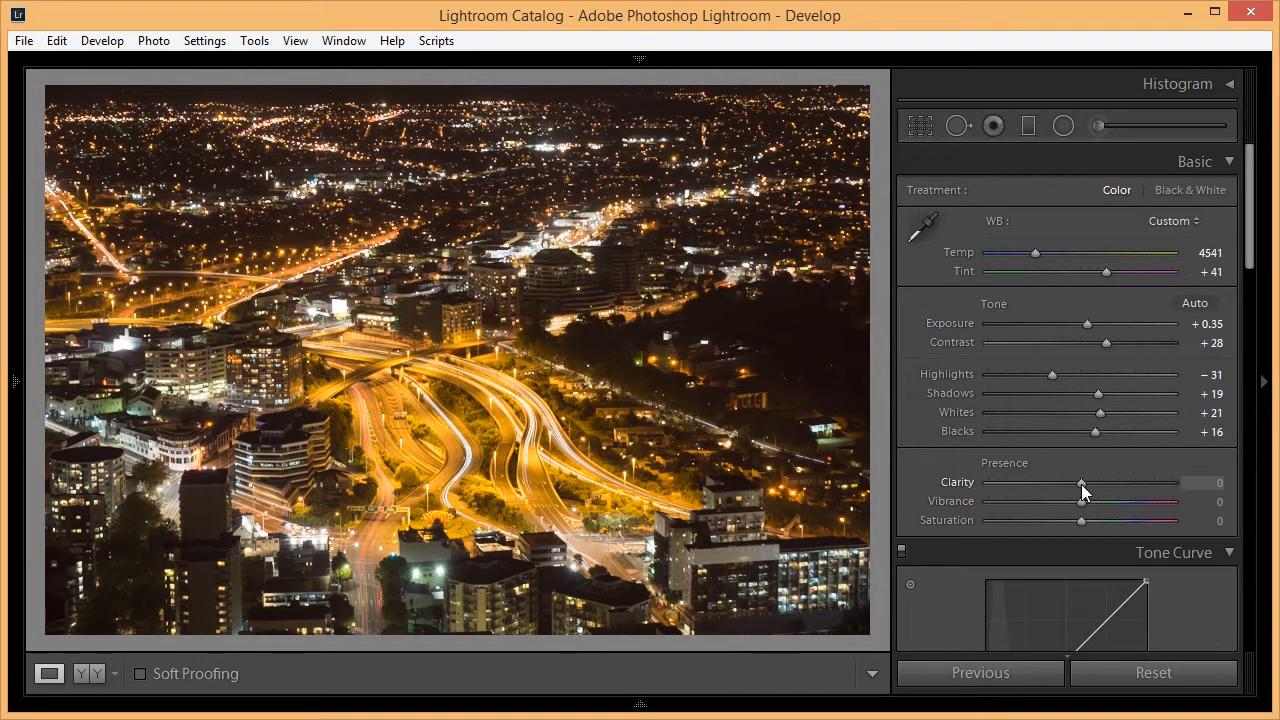
pyautogui.moveTo(1081, 484); pyautogui.dragTo(1092, 484)
pyautogui.moveTo(1081, 503); pyautogui.dragTo(1098, 503)
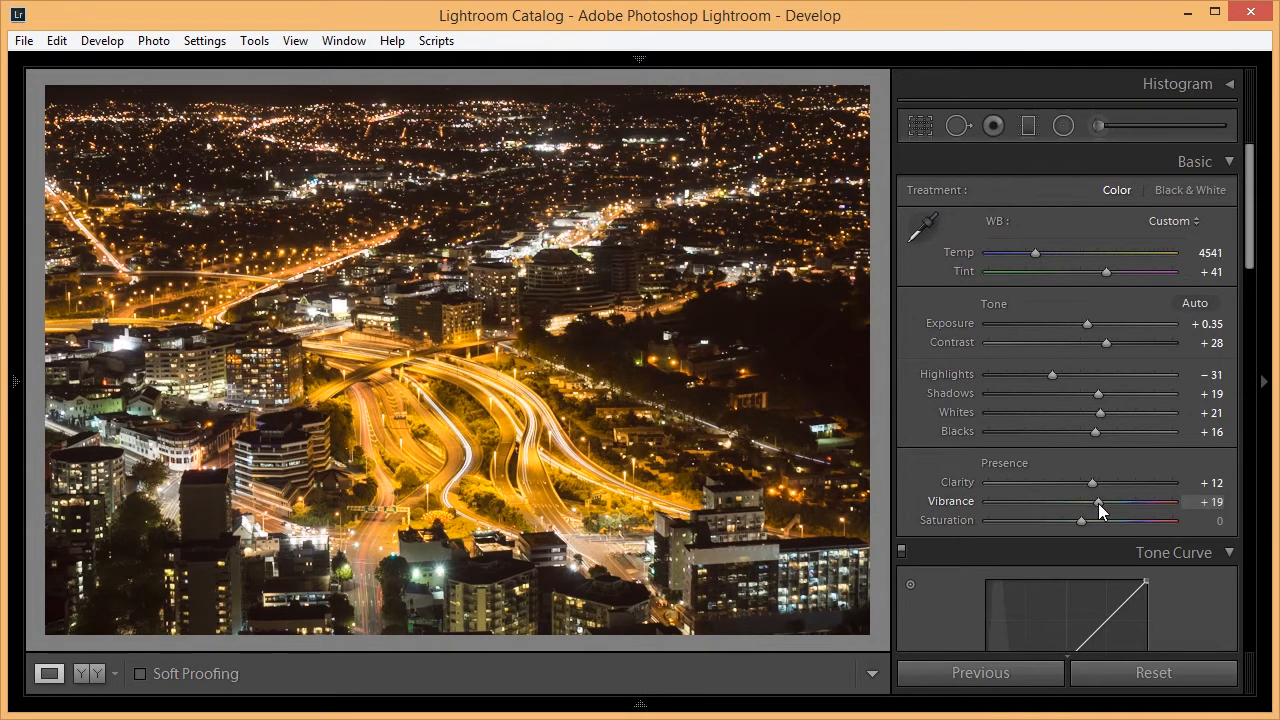
# - Lower the upper midtones of the RGB tone curve by targeting the highway, and anchor the highlights and shadows with extra curve points
pyautogui.moveTo(1248, 257); pyautogui.dragTo(1246, 340)
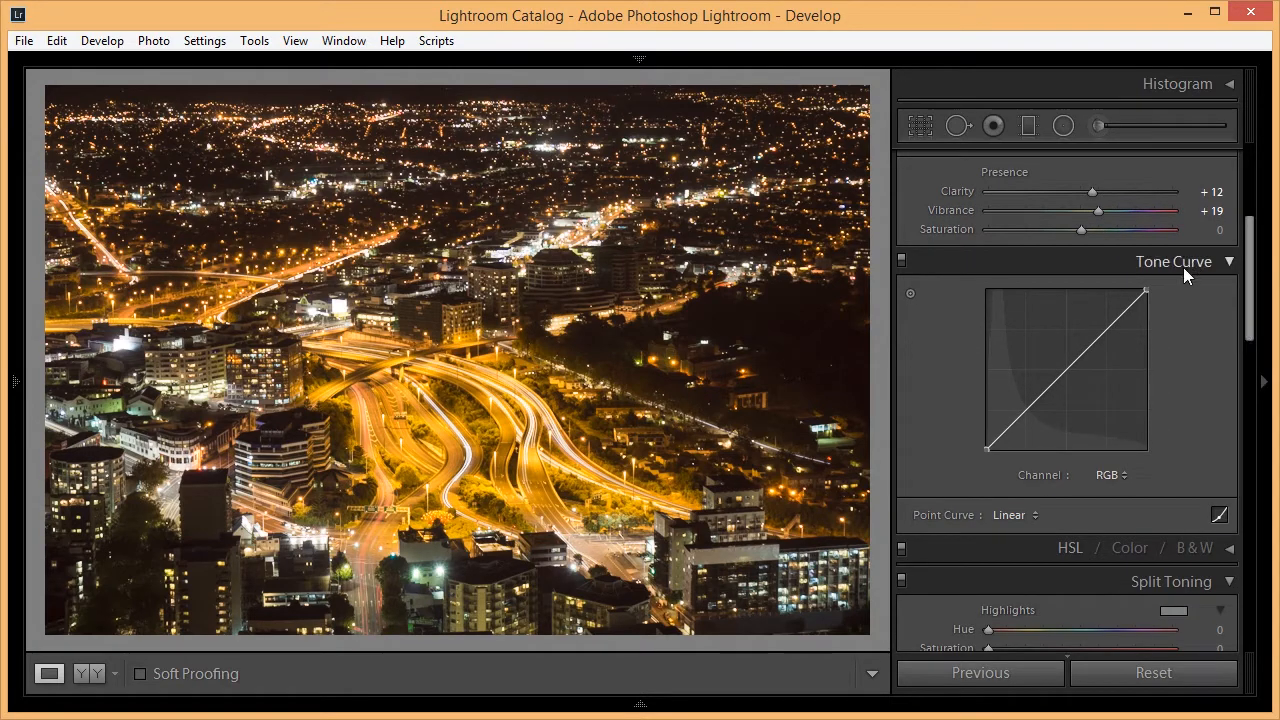
pyautogui.click(910, 295)
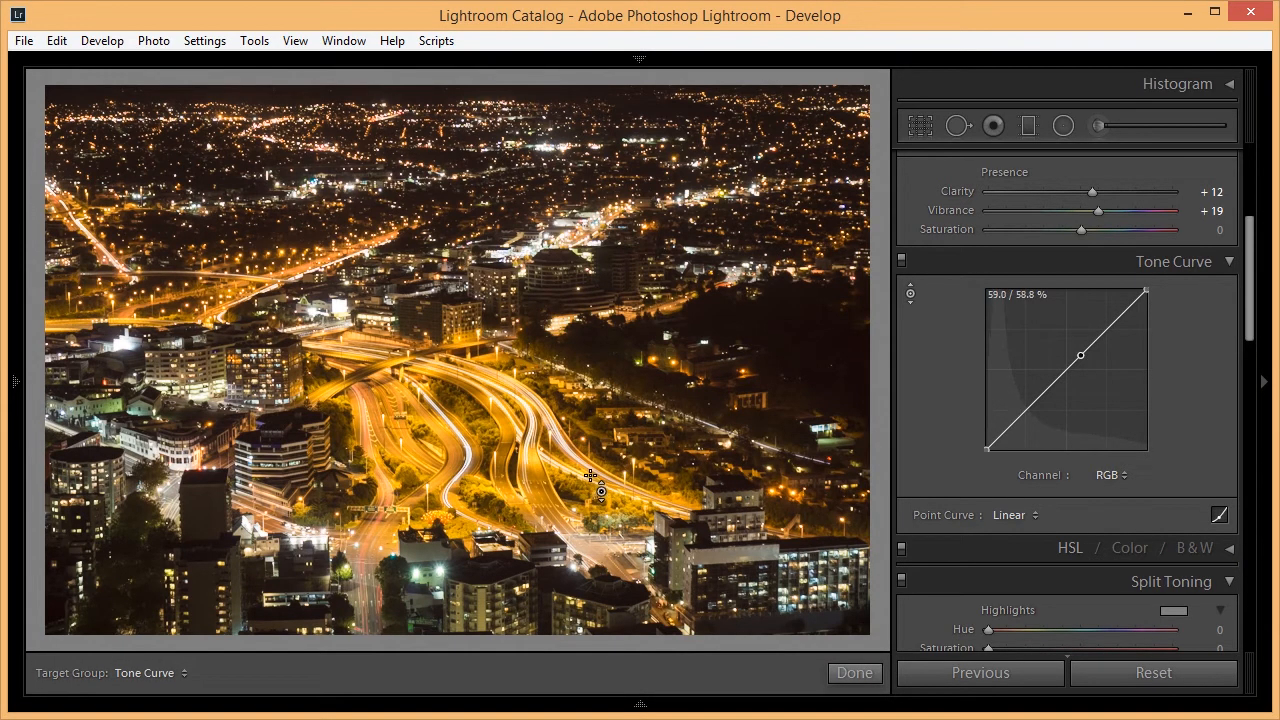
pyautogui.click(512, 440)
pyautogui.moveTo(512, 440)
pyautogui.mouseDown()
pyautogui.moveTo(512, 472)
pyautogui.moveTo(512, 452)
pyautogui.mouseUp()
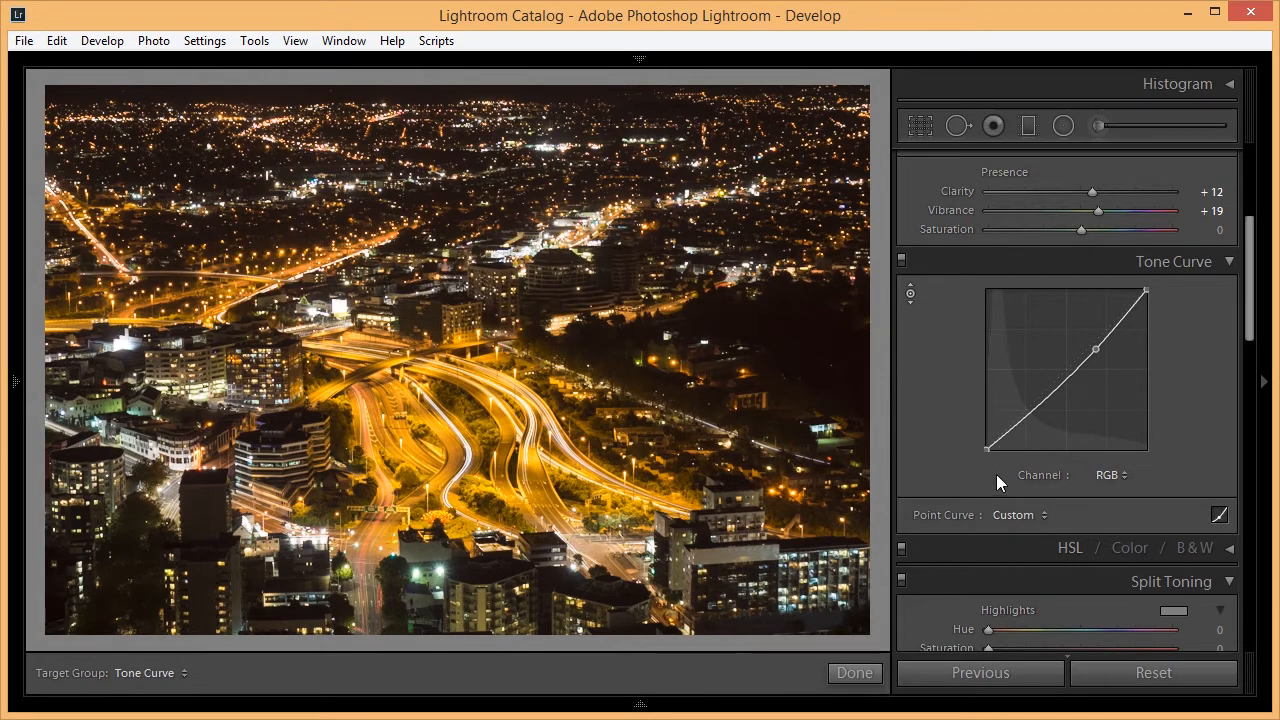
pyautogui.click(1123, 318)
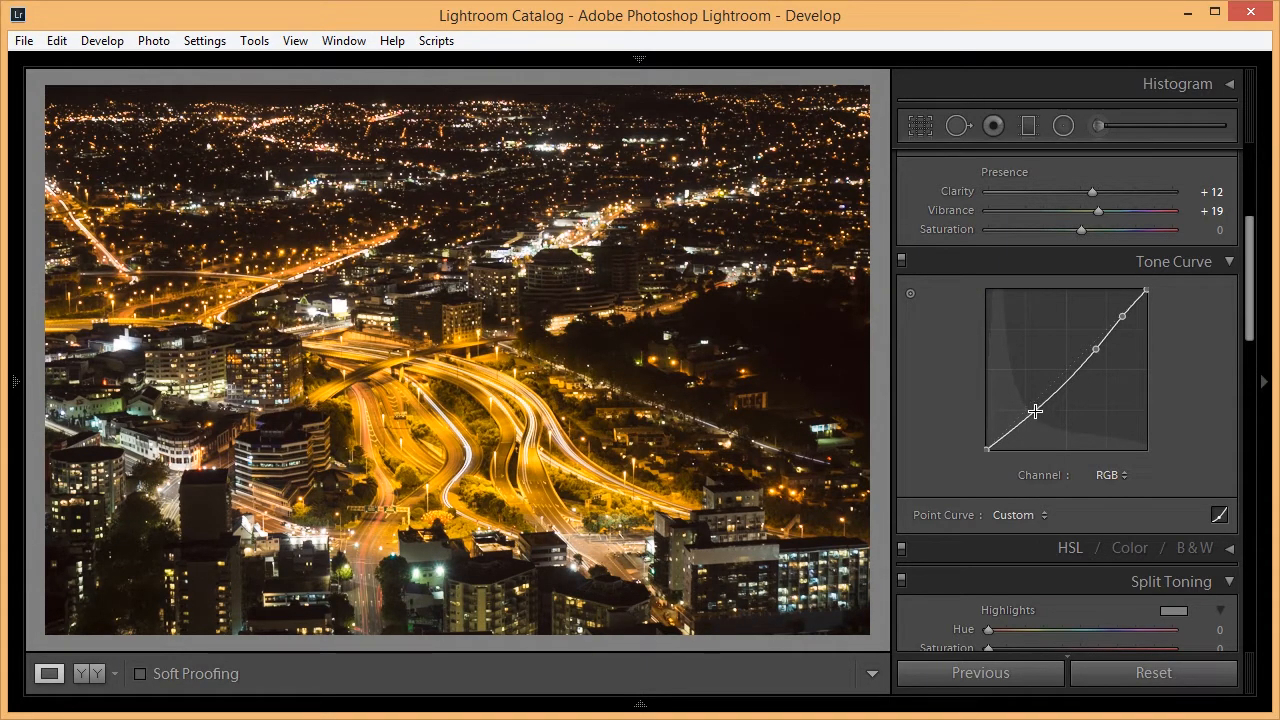
pyautogui.moveTo(1033, 412); pyautogui.dragTo(1031, 412)
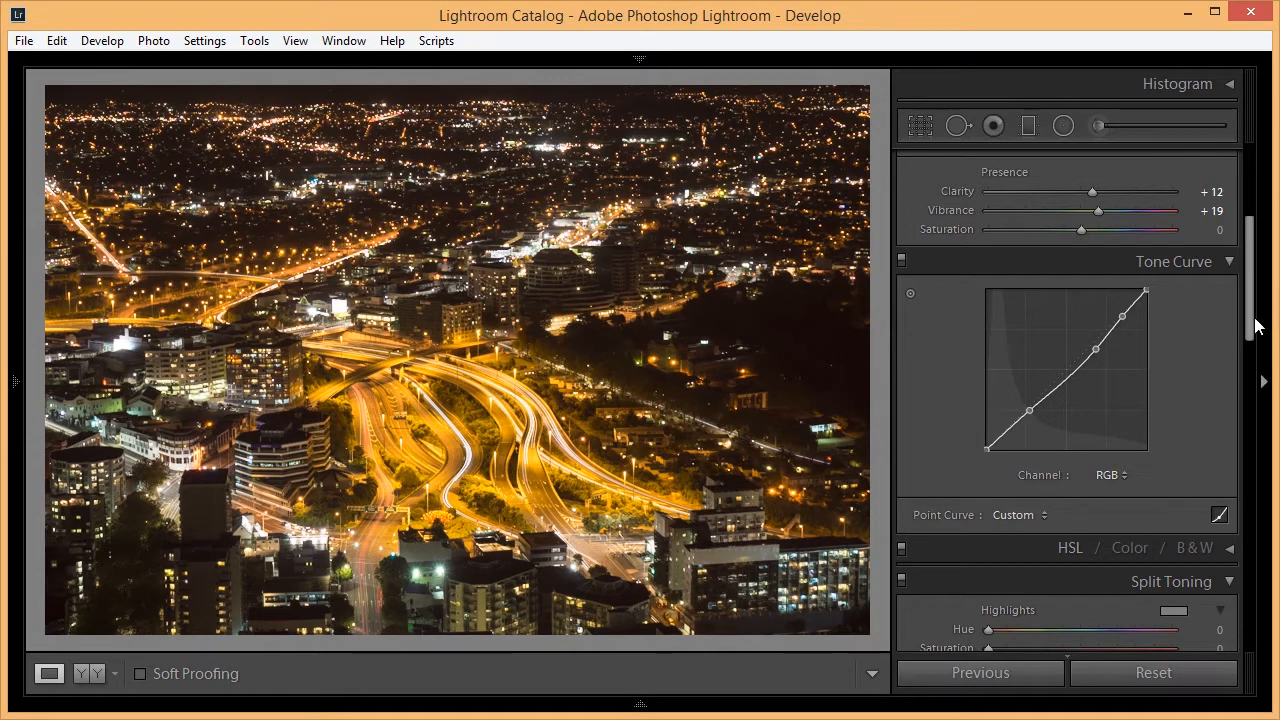
# - Split-tone the highlights yellow with Hue 53 and Saturation 32, judging the hue at full saturation
pyautogui.moveTo(1250, 323); pyautogui.dragTo(1249, 380)
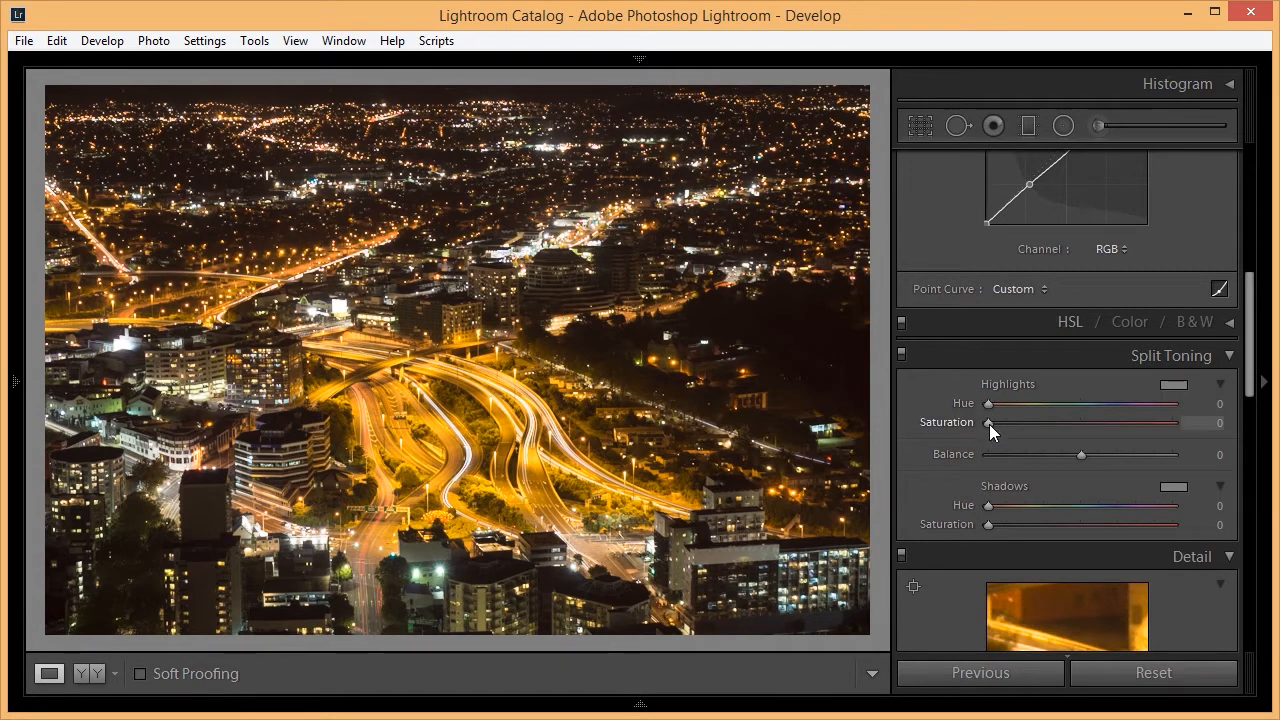
pyautogui.moveTo(989, 424); pyautogui.dragTo(1225, 438)
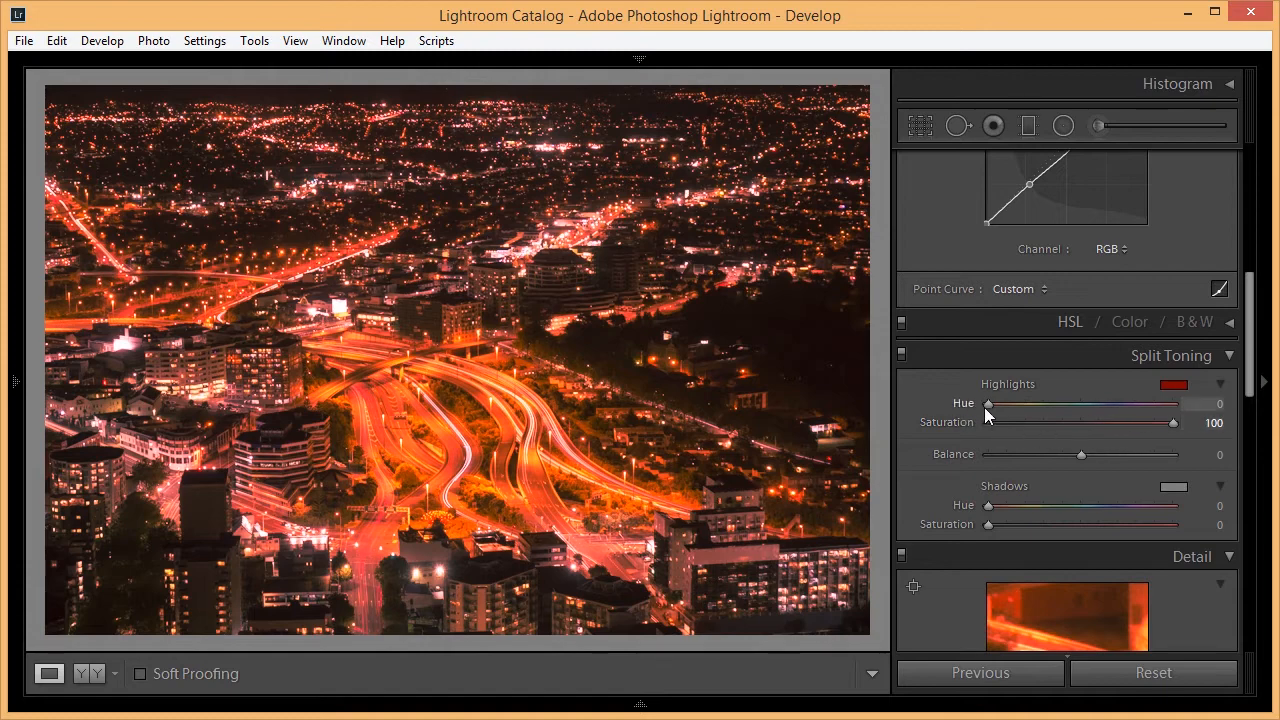
pyautogui.moveTo(988, 403); pyautogui.dragTo(1013, 406)
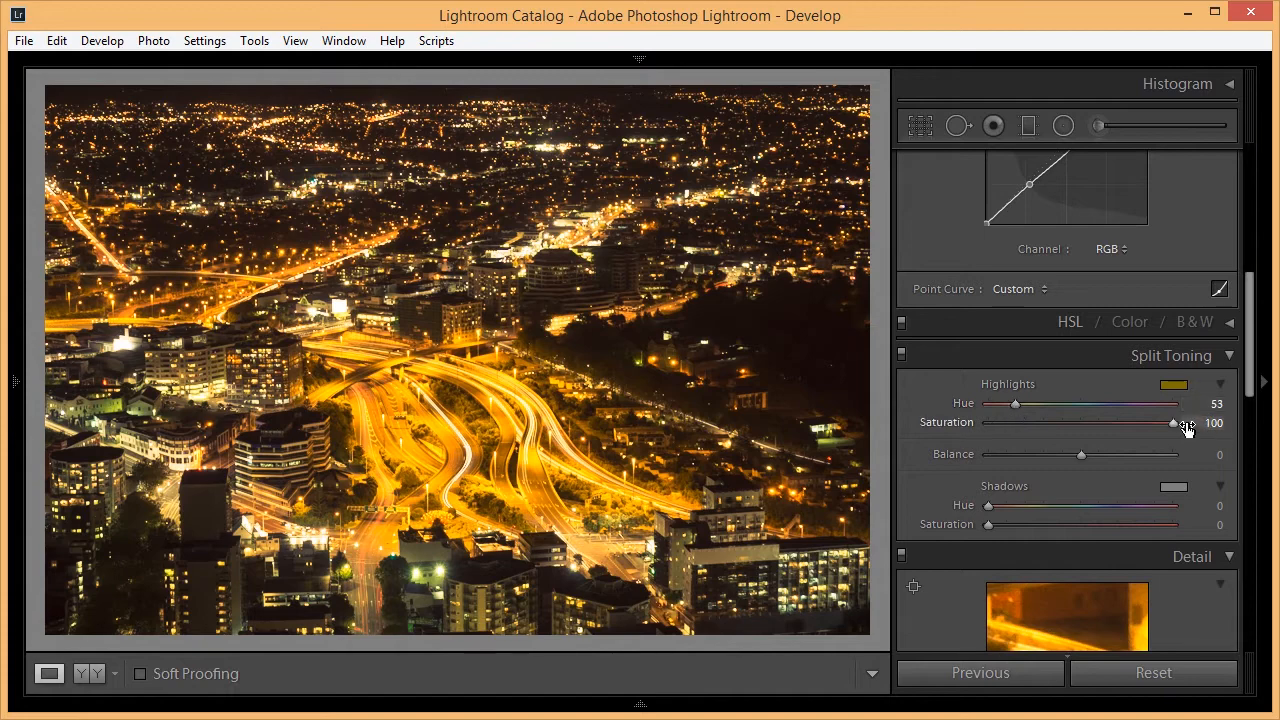
pyautogui.moveTo(1176, 423); pyautogui.dragTo(1050, 431)
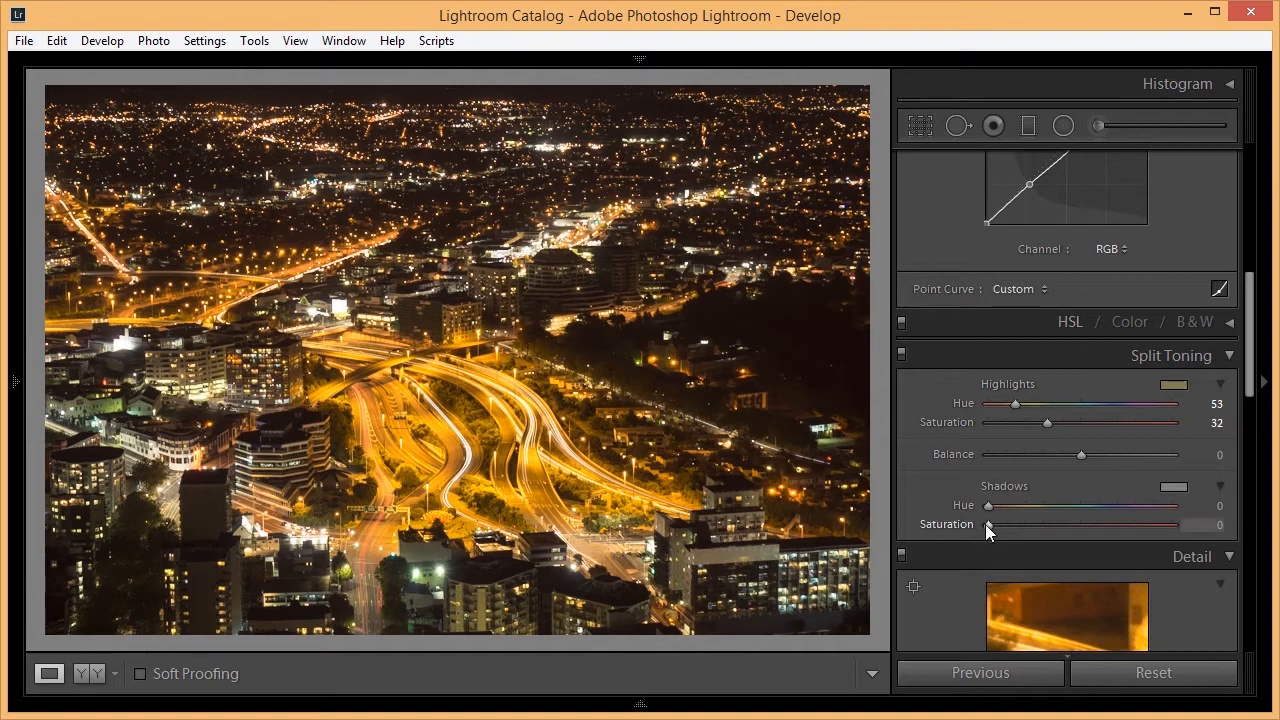
# - Split-tone the shadows teal with Hue 179 and Saturation 26, judging the hue at full saturation
pyautogui.moveTo(985, 524); pyautogui.dragTo(1204, 517)
pyautogui.moveTo(987, 506); pyautogui.dragTo(1079, 506)
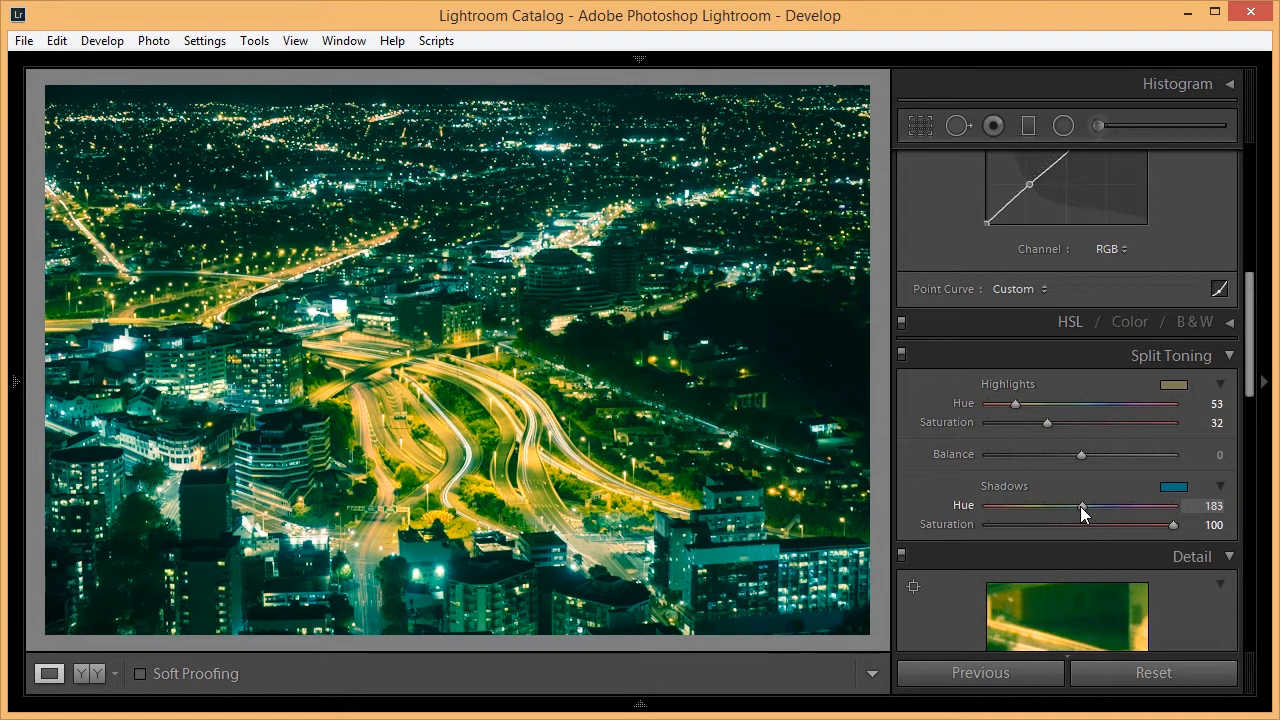
pyautogui.moveTo(1080, 506); pyautogui.dragTo(1078, 506)
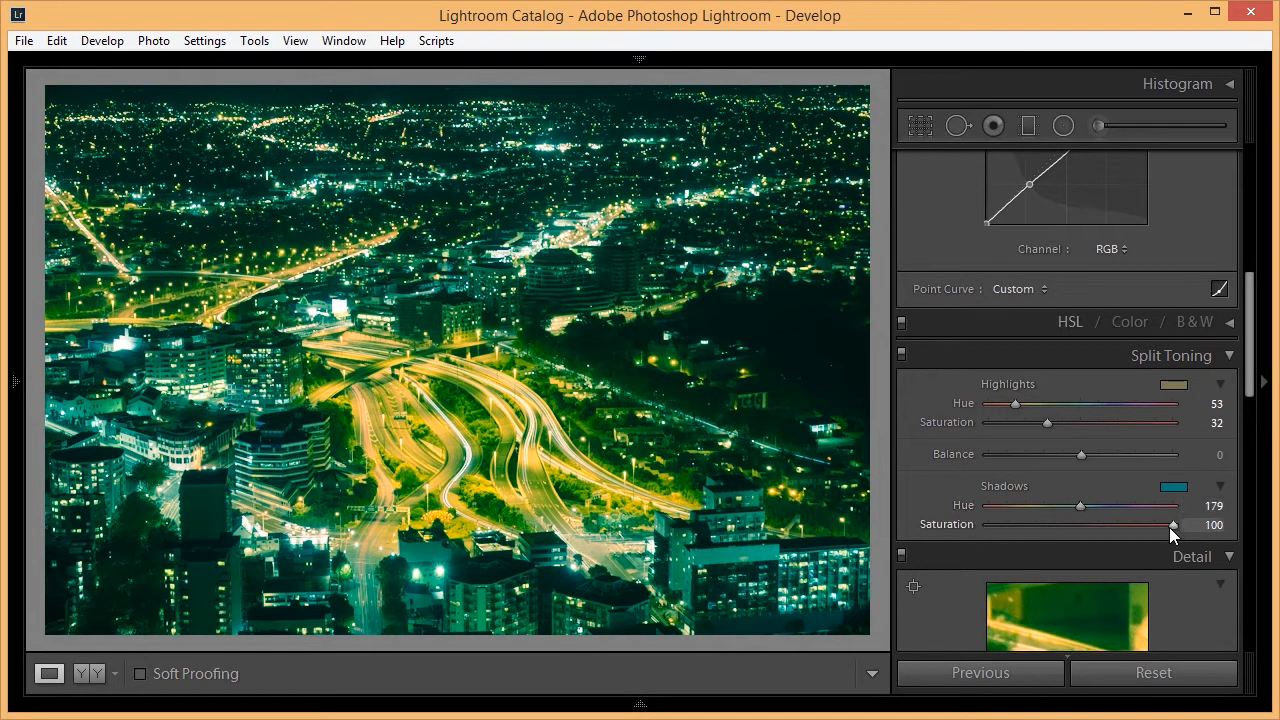
pyautogui.moveTo(1174, 526); pyautogui.dragTo(1037, 525)
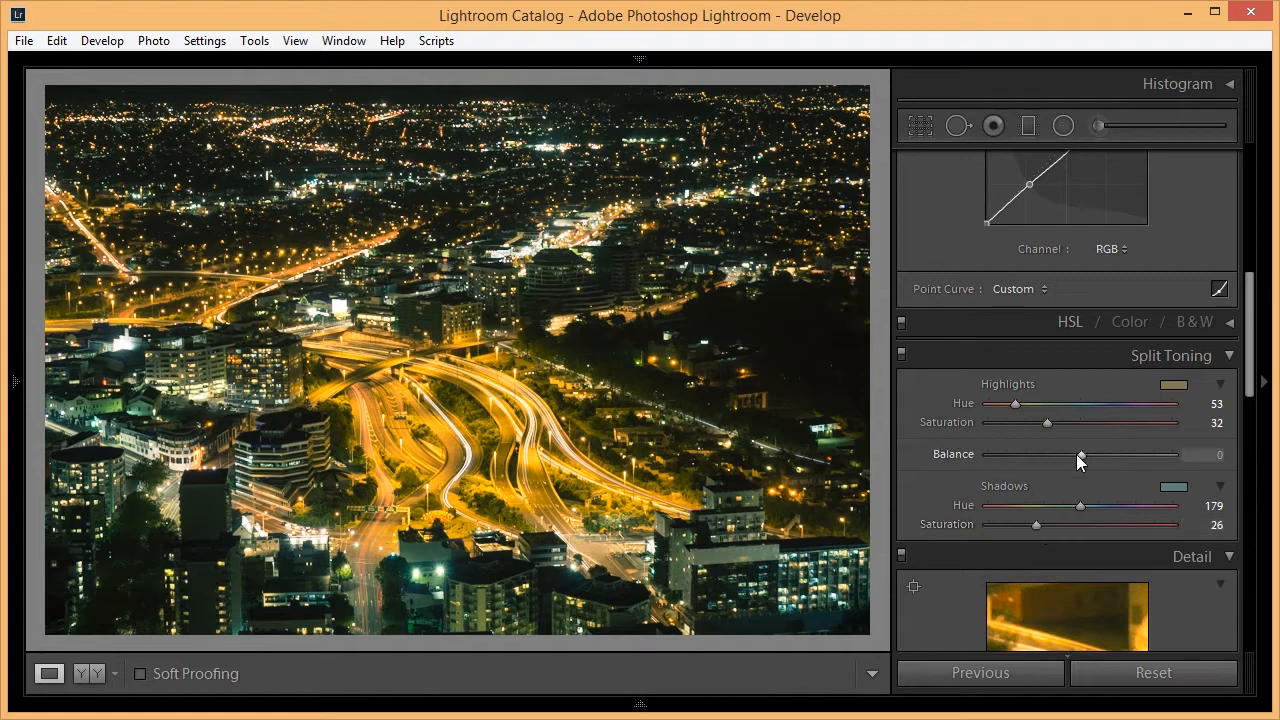
# - Refine the split toning to Balance +28, Highlights Saturation 26 and Shadows Saturation 24, comparing the photo with its unedited version
pyautogui.moveTo(1080, 459); pyautogui.dragTo(1106, 452)
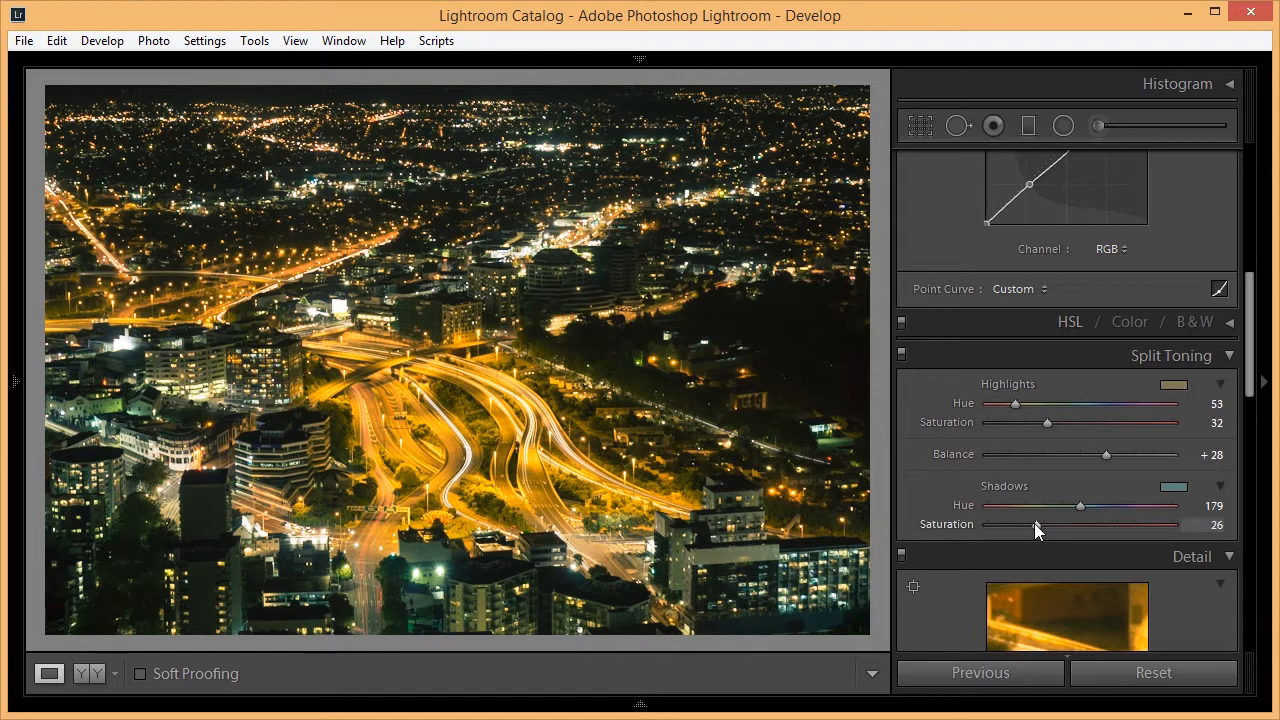
pyautogui.moveTo(1034, 523); pyautogui.dragTo(1041, 524)
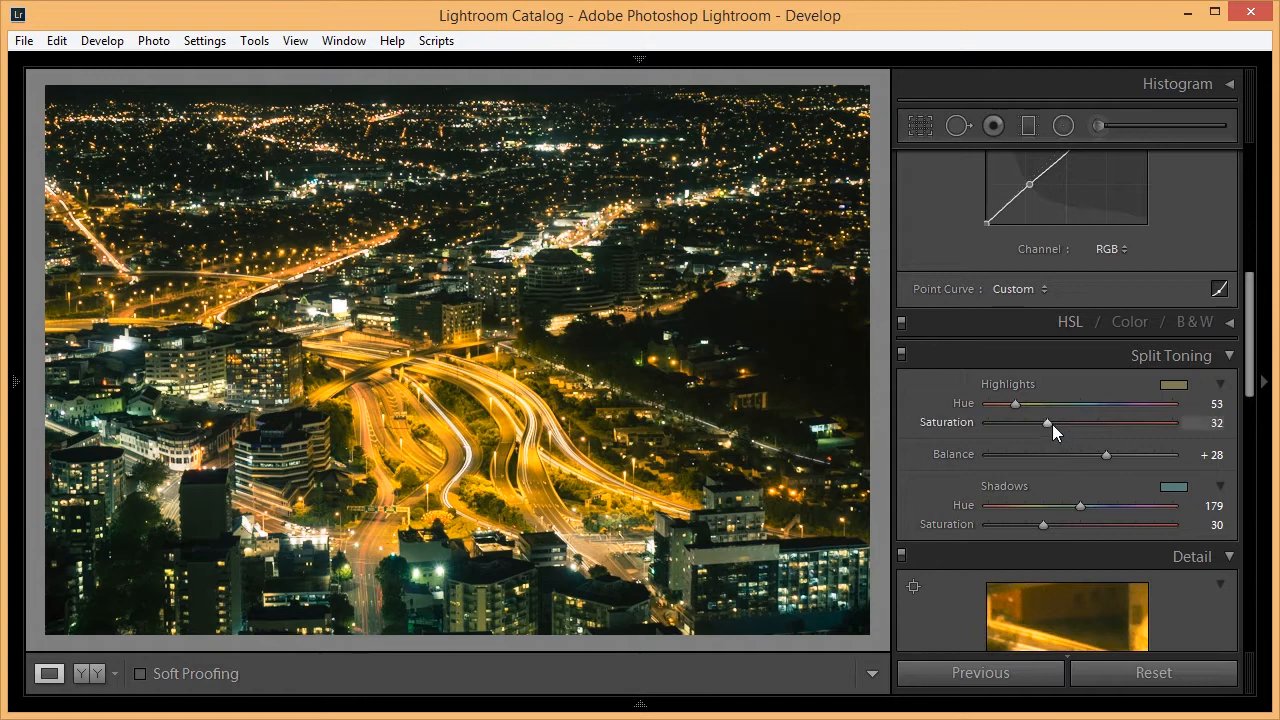
pyautogui.moveTo(1047, 422); pyautogui.dragTo(1042, 423)
pyautogui.press('\\')
pyautogui.press('\\')
pyautogui.press('\\')
pyautogui.press('\\')
pyautogui.press('\\')
pyautogui.press('\\')
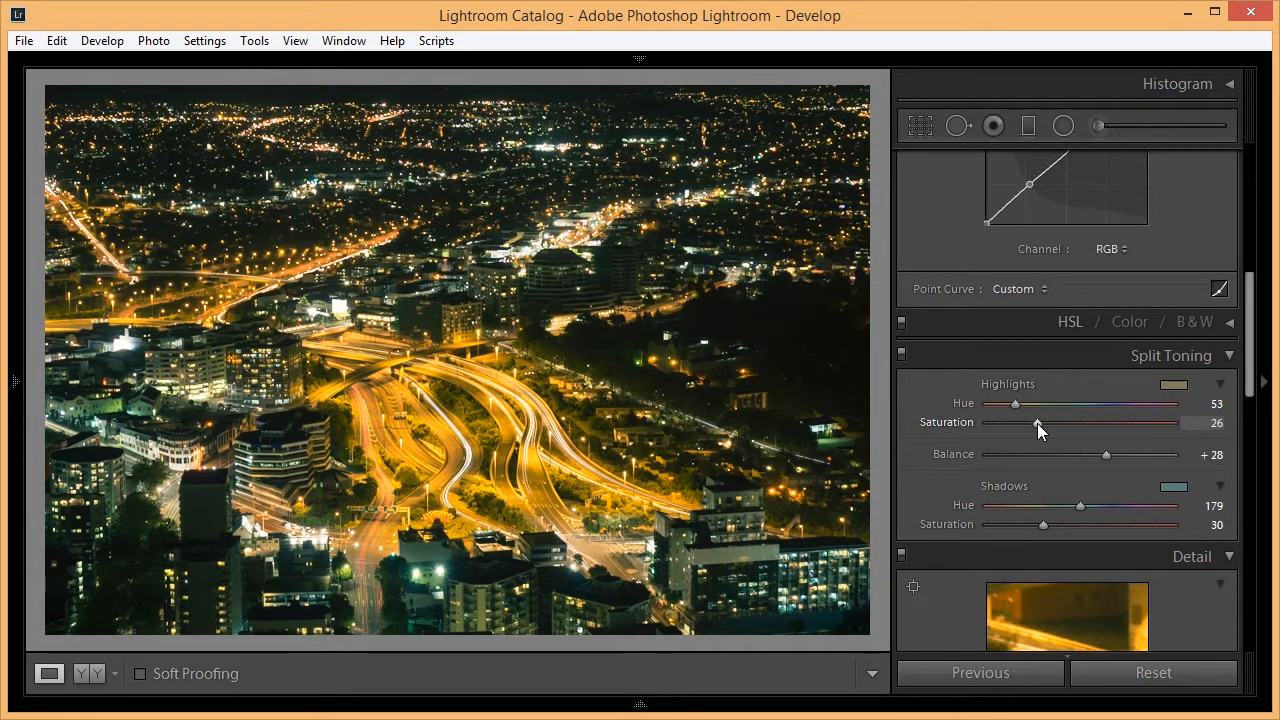
pyautogui.moveTo(1249, 391); pyautogui.dragTo(1250, 407)
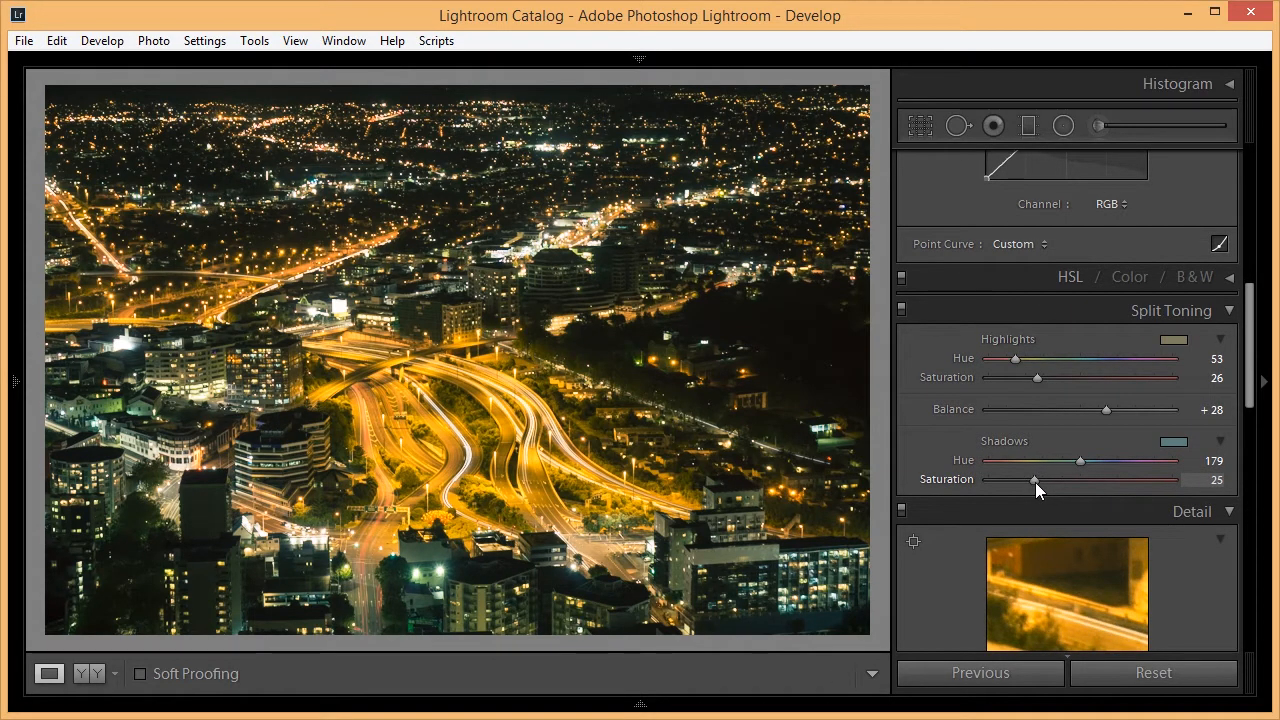
pyautogui.moveTo(1035, 483); pyautogui.dragTo(1034, 483)
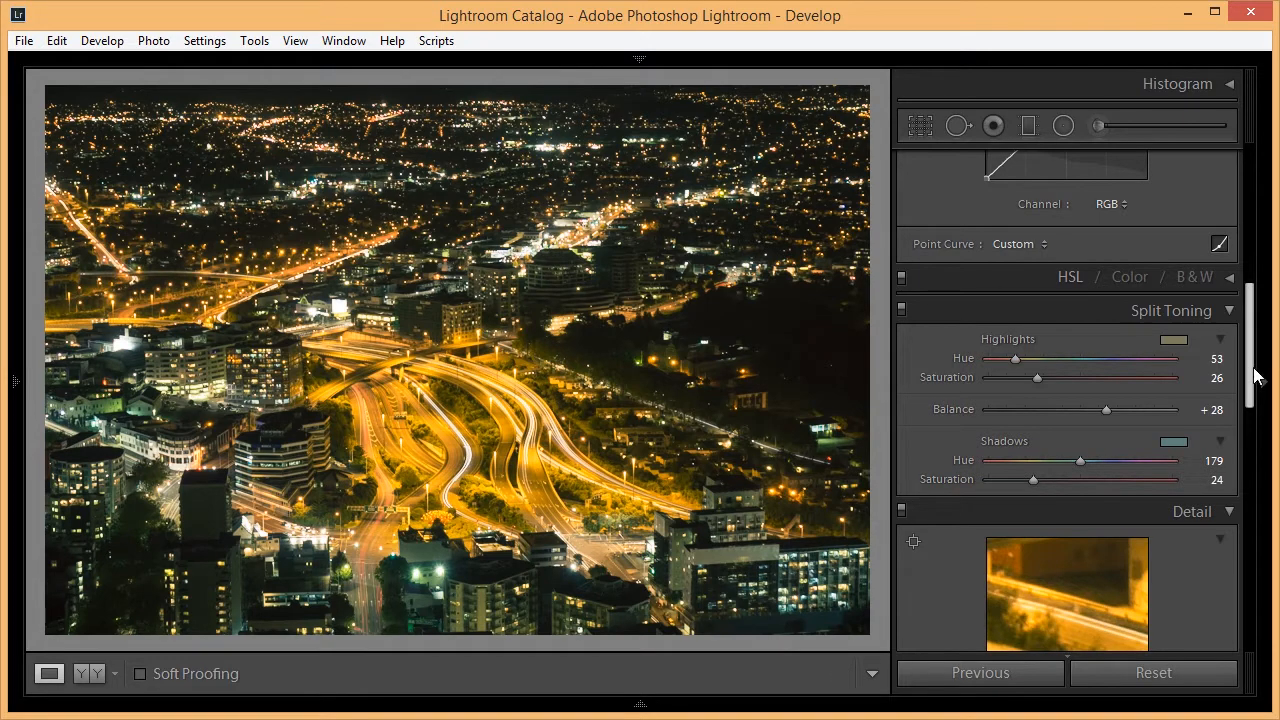
# - Set the Sharpening Amount to 74 while viewing the highway at close range
pyautogui.scroll(-5, 1234, 436)
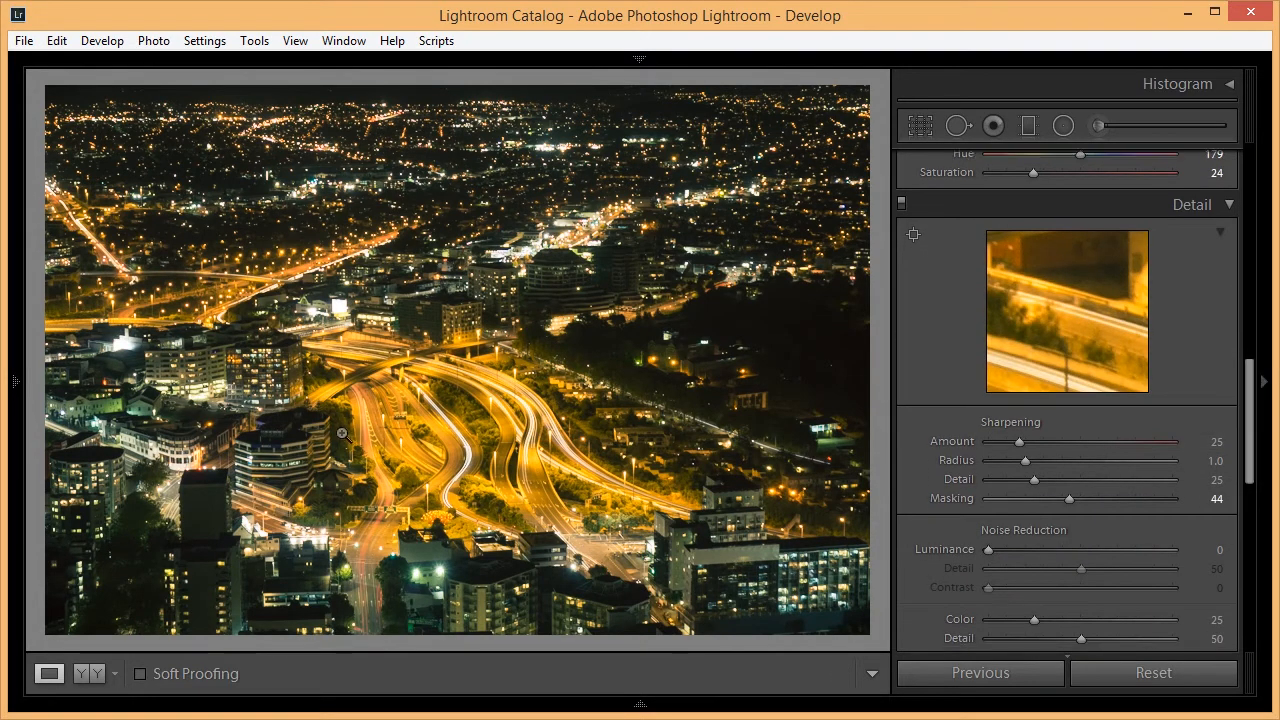
pyautogui.moveTo(342, 434); pyautogui.dragTo(470, 459)
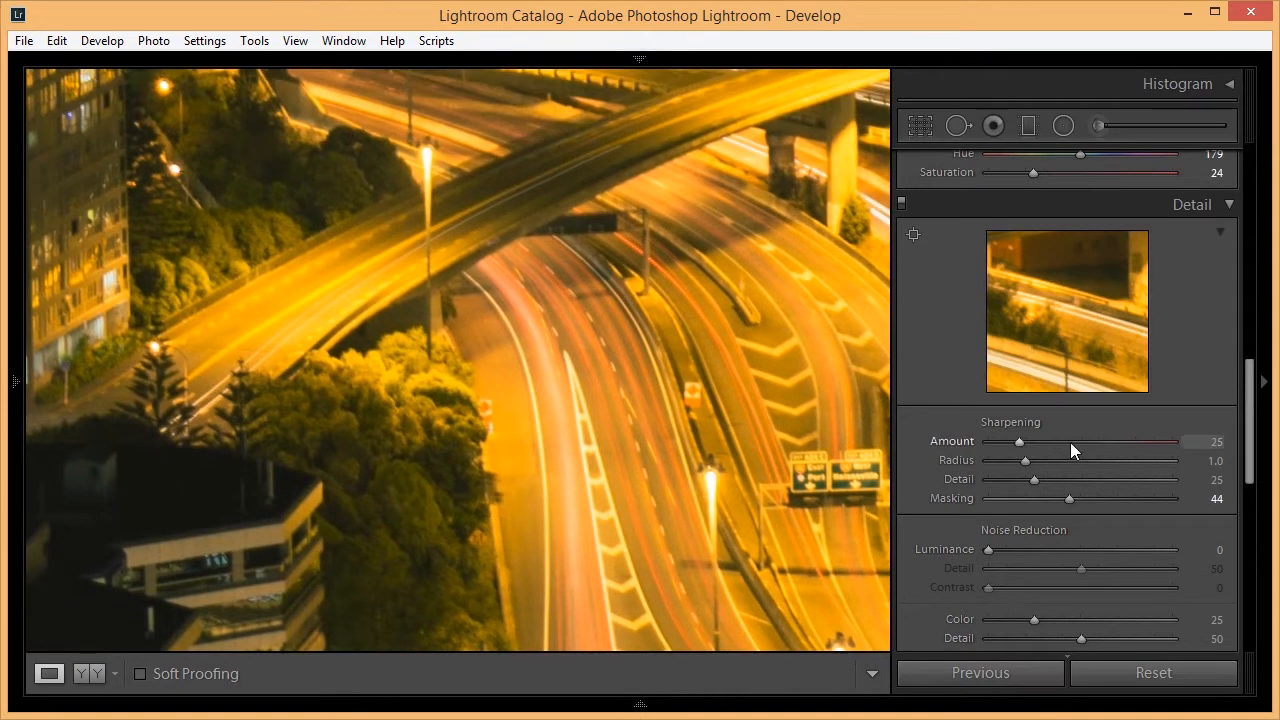
pyautogui.click(1077, 441)
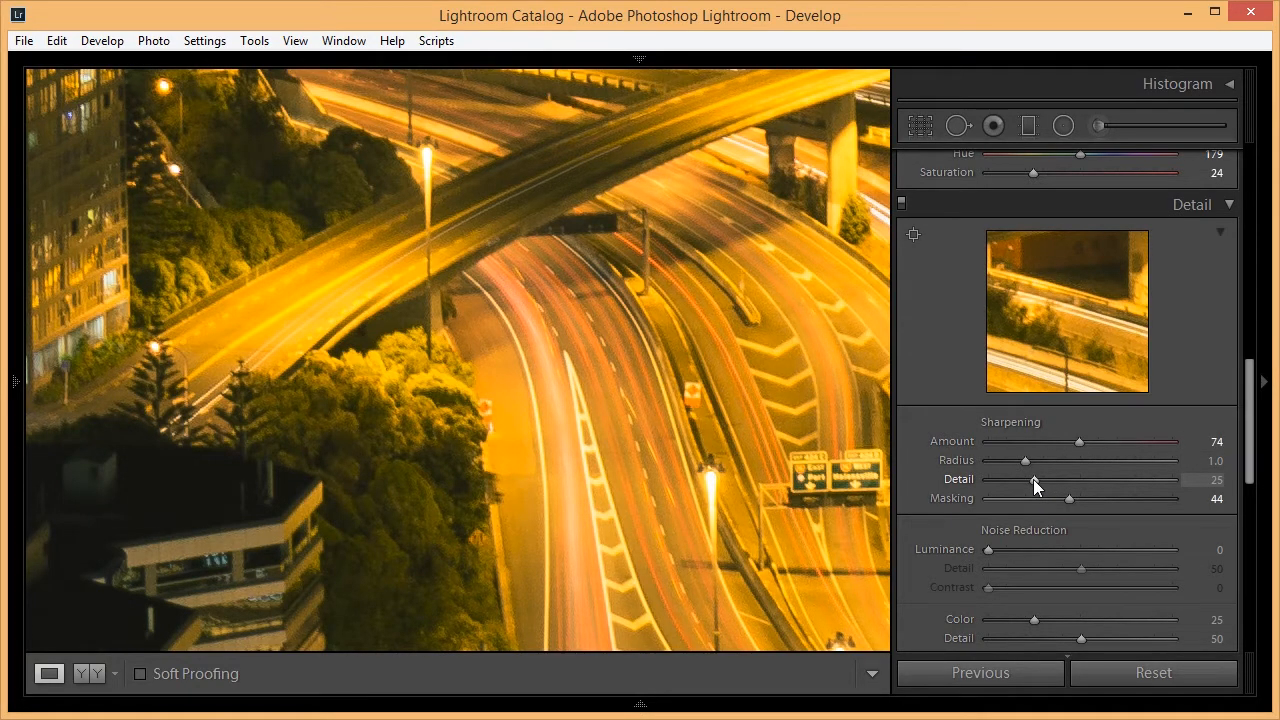
# - Set the Sharpening Detail to 39 and Masking to 39, judging the masking with the black-and-white mask preview
pyautogui.moveTo(1033, 479); pyautogui.dragTo(1058, 477)
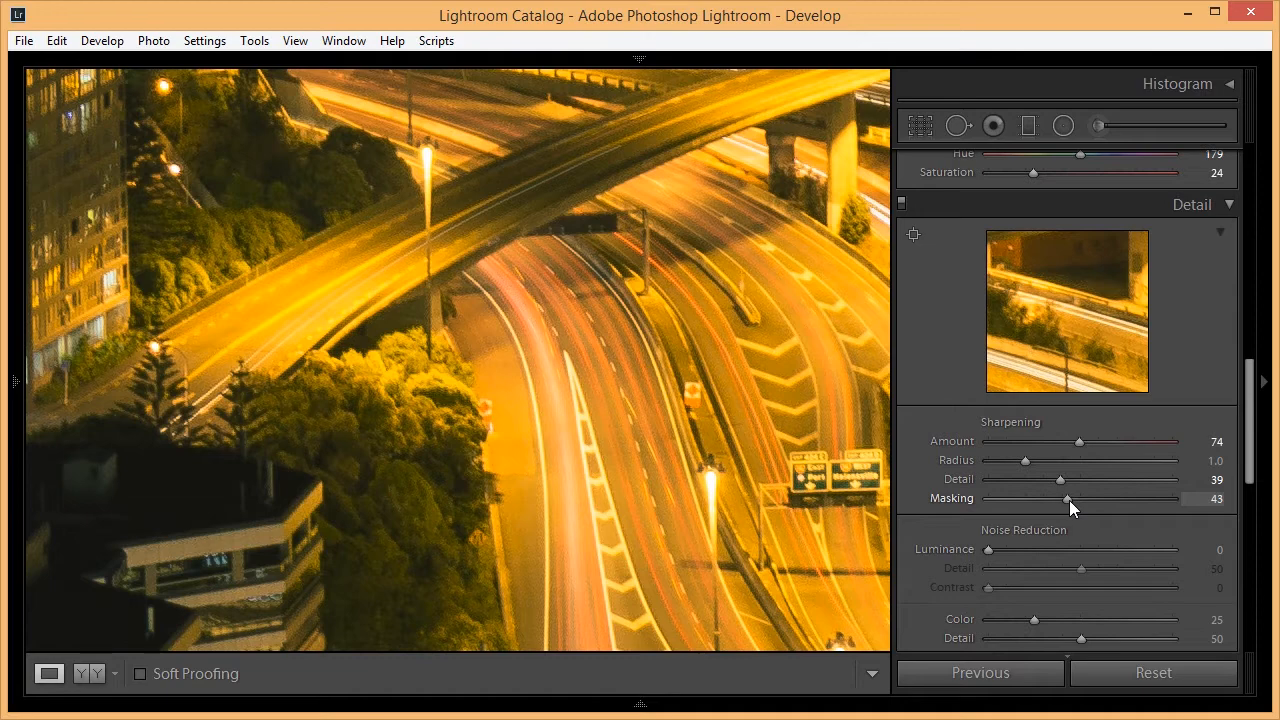
pyautogui.keyDown('alt'); pyautogui.click(1069, 500); pyautogui.keyUp('alt')
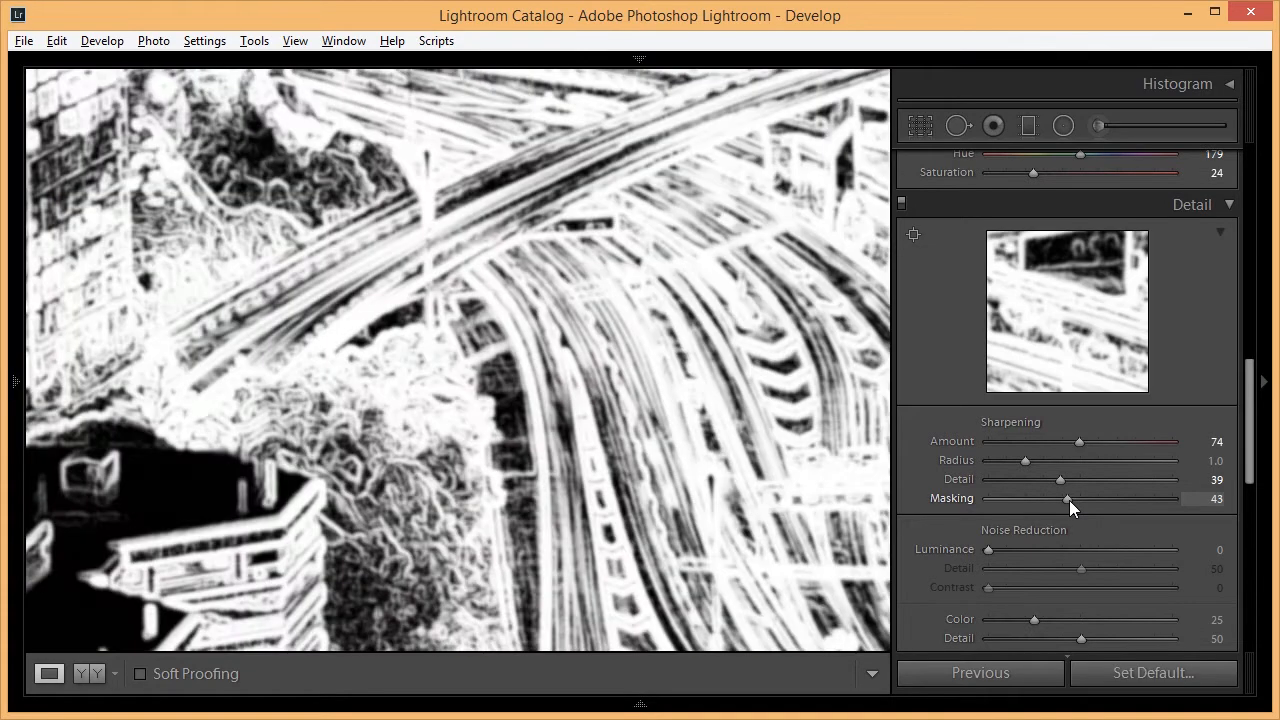
pyautogui.moveTo(1069, 500)
pyautogui.mouseDown()
pyautogui.moveTo(1047, 502)
pyautogui.moveTo(1062, 497)
pyautogui.mouseUp()
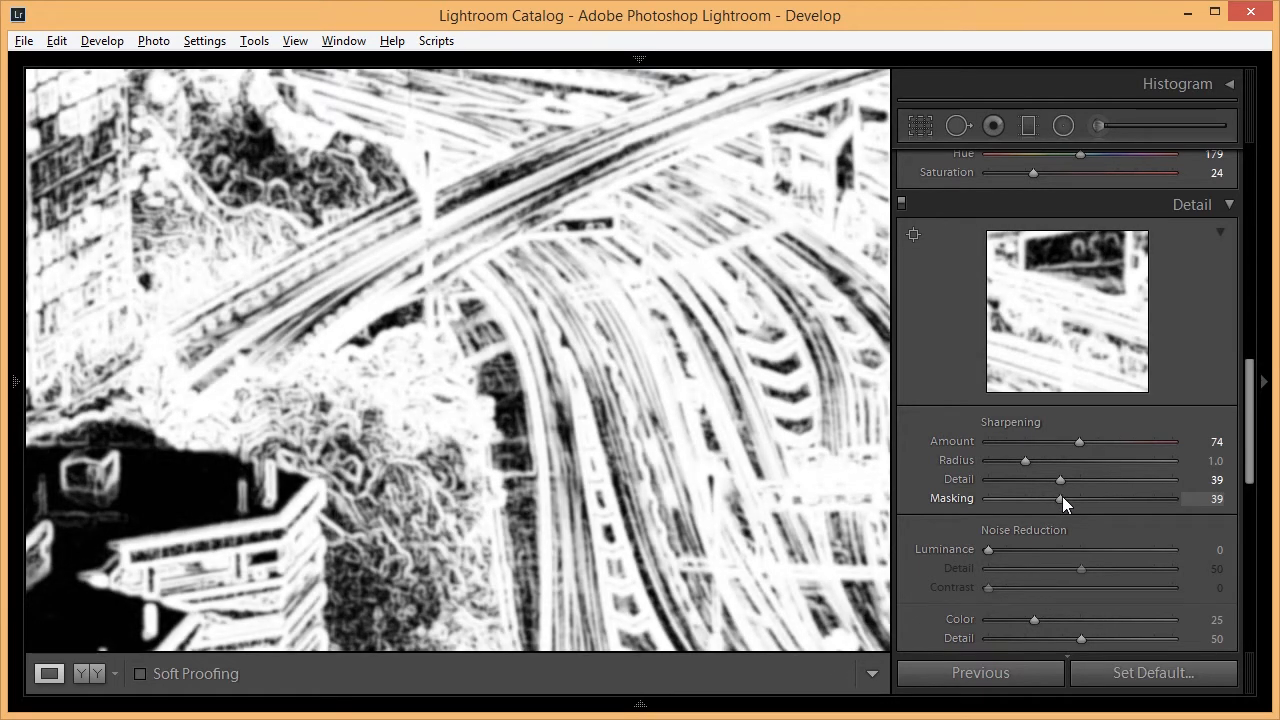
pyautogui.moveTo(1062, 496); pyautogui.dragTo(1062, 496)
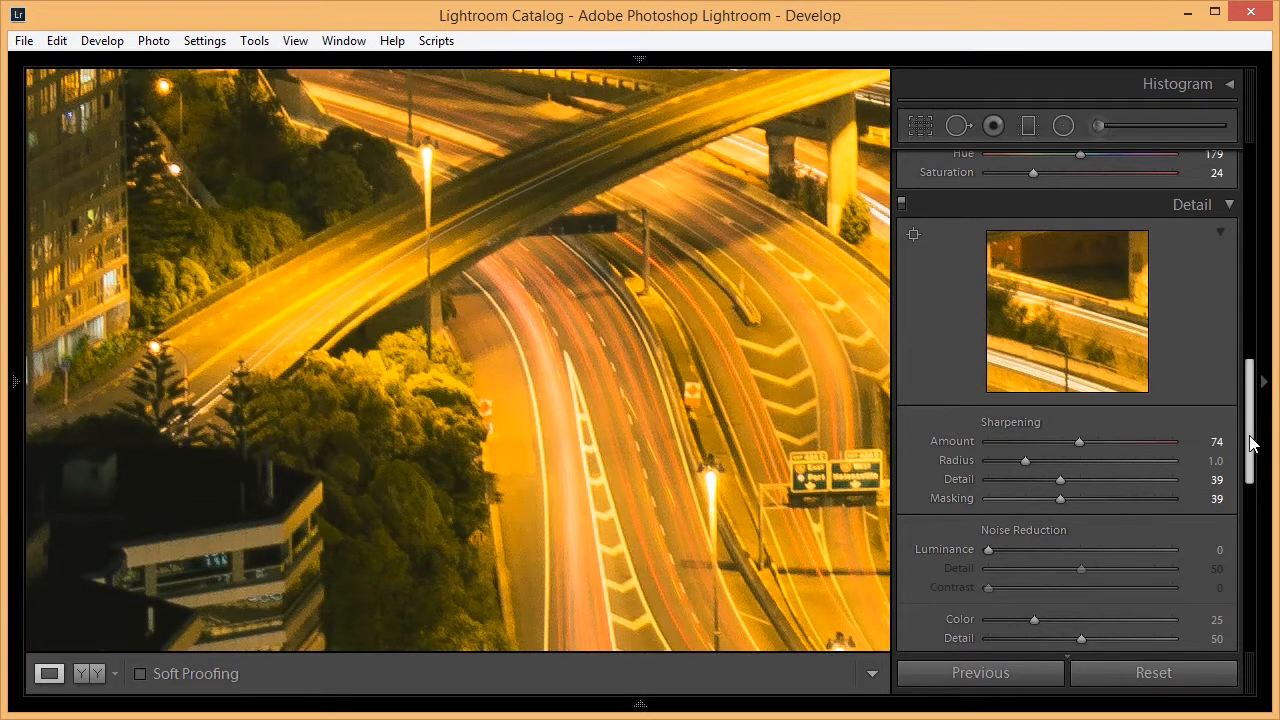
# - Darken the edges of the whole photo with a Highlight Priority post-crop vignette of Amount −18
pyautogui.moveTo(1249, 443); pyautogui.dragTo(1252, 518)
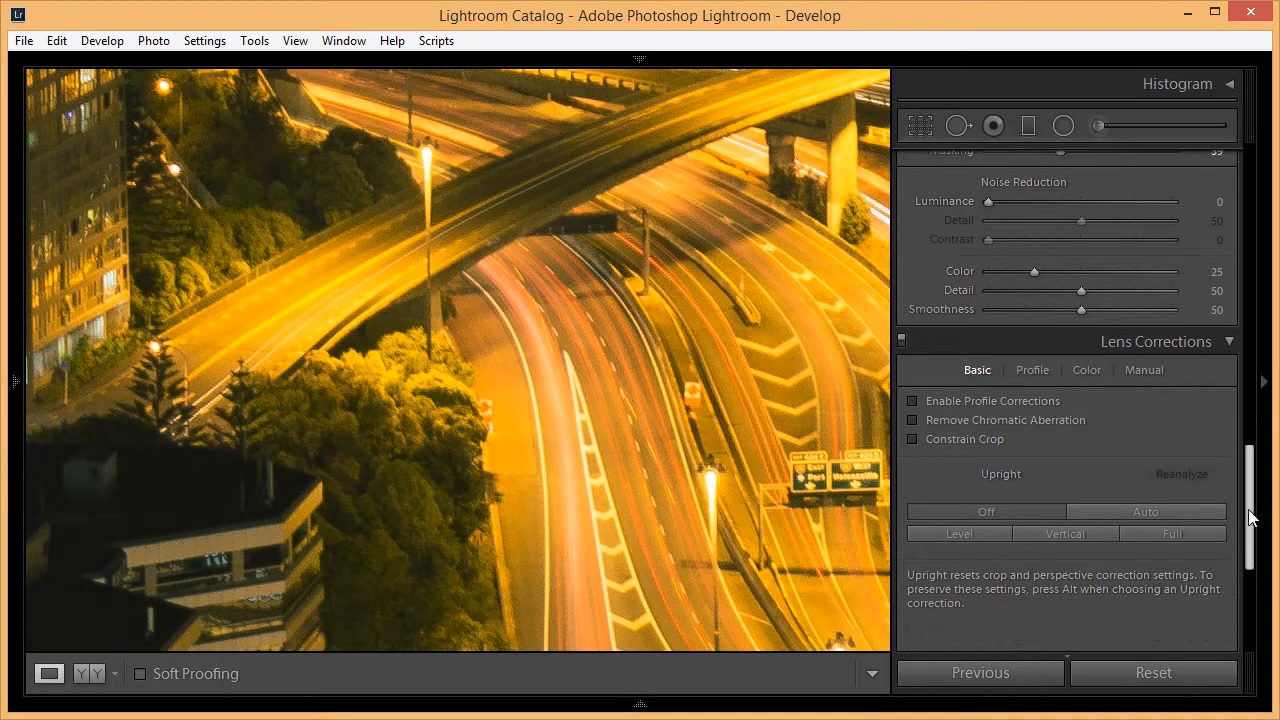
pyautogui.moveTo(1252, 508); pyautogui.dragTo(1249, 528)
pyautogui.click(1210, 293)
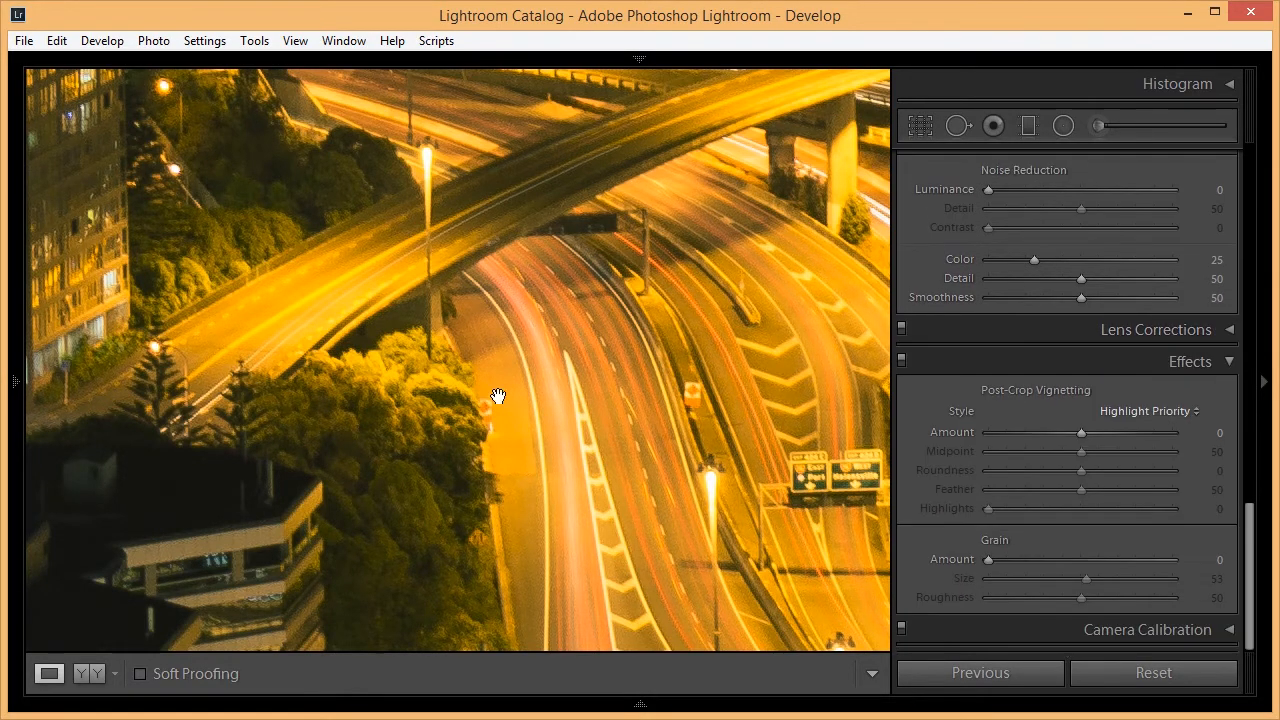
pyautogui.click(497, 394)
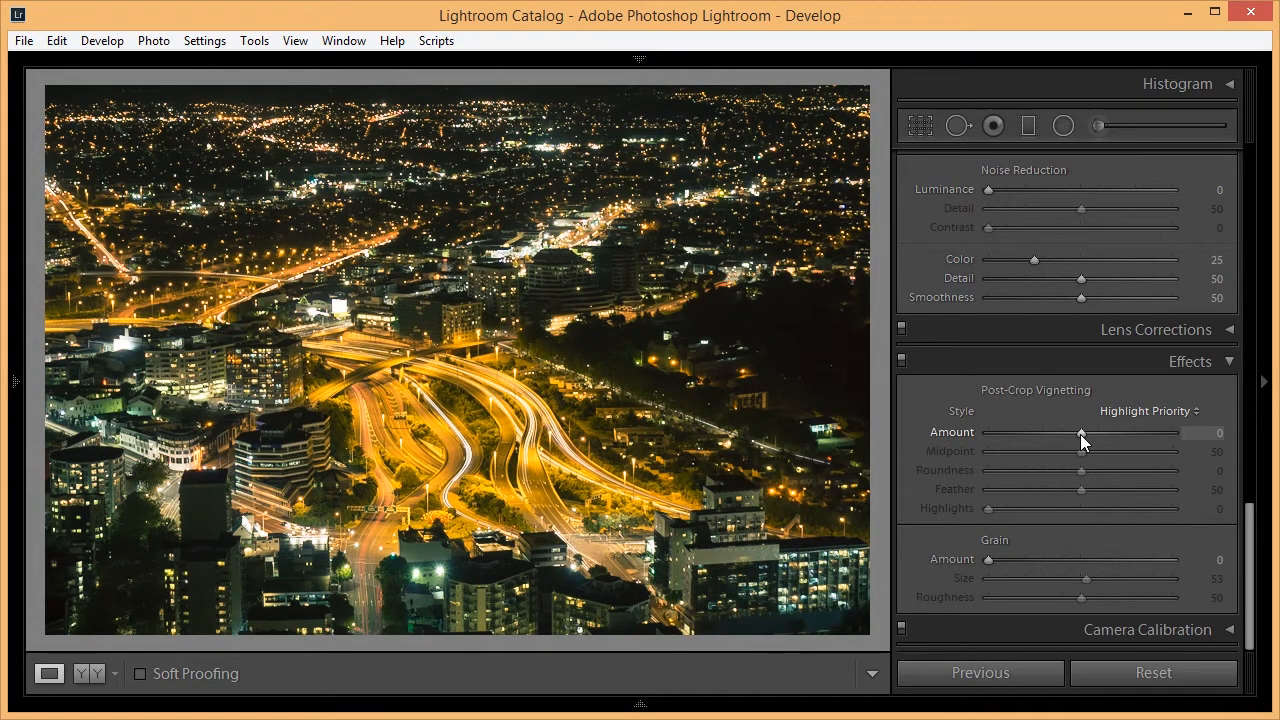
pyautogui.moveTo(1080, 434); pyautogui.dragTo(1063, 437)
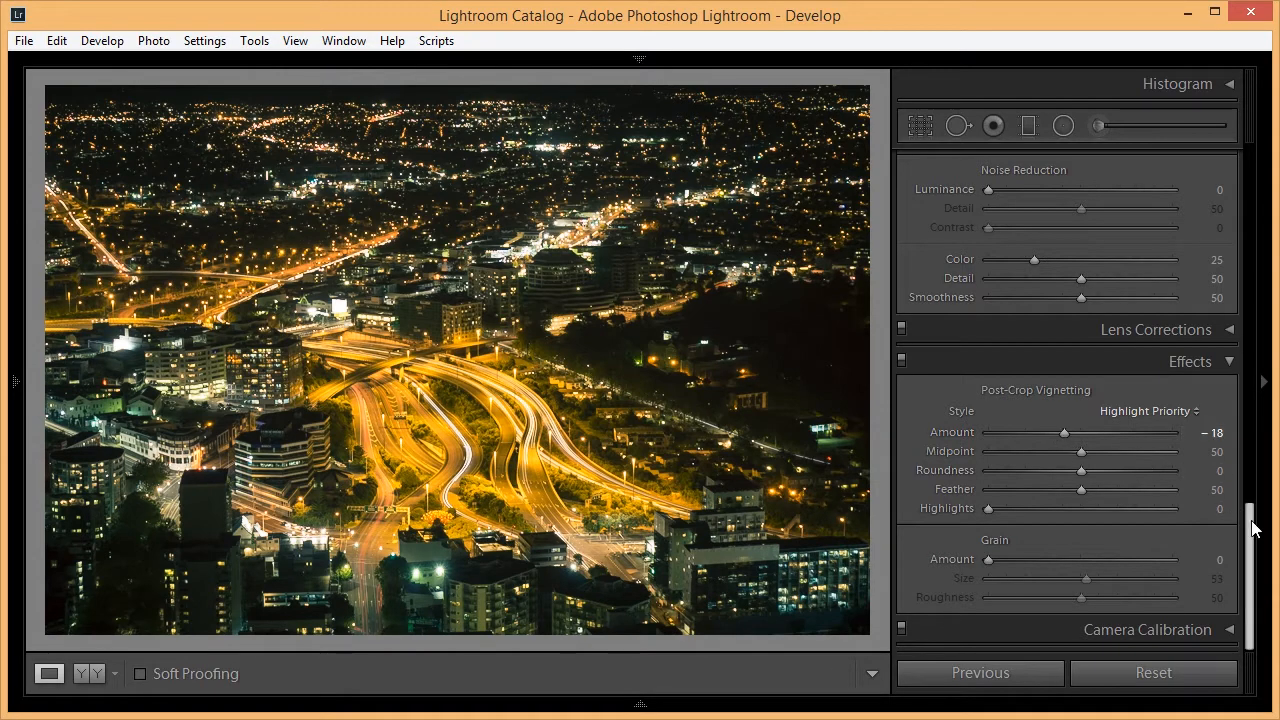
# - Brush over the highway with Exposure −0.26, Contrast 26 and Clarity reset to 0, comparing the photo with its unedited version
pyautogui.moveTo(1250, 530); pyautogui.dragTo(1230, 160)
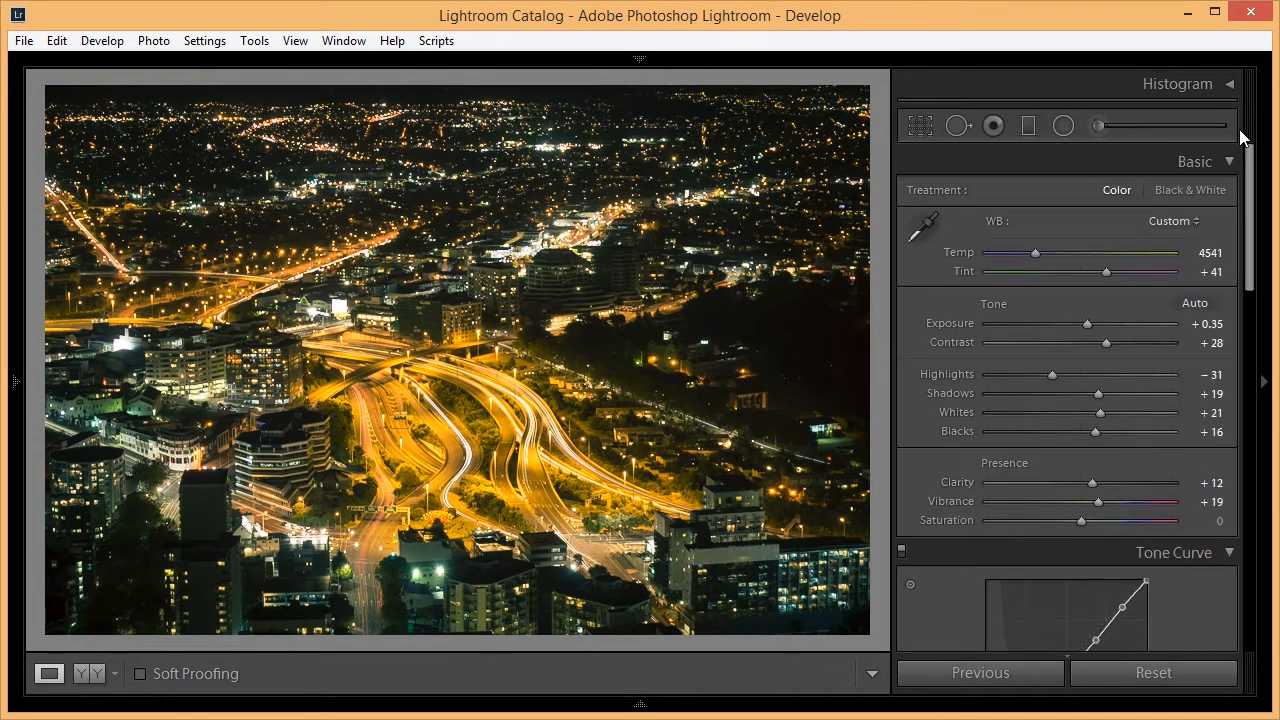
pyautogui.click(1099, 125)
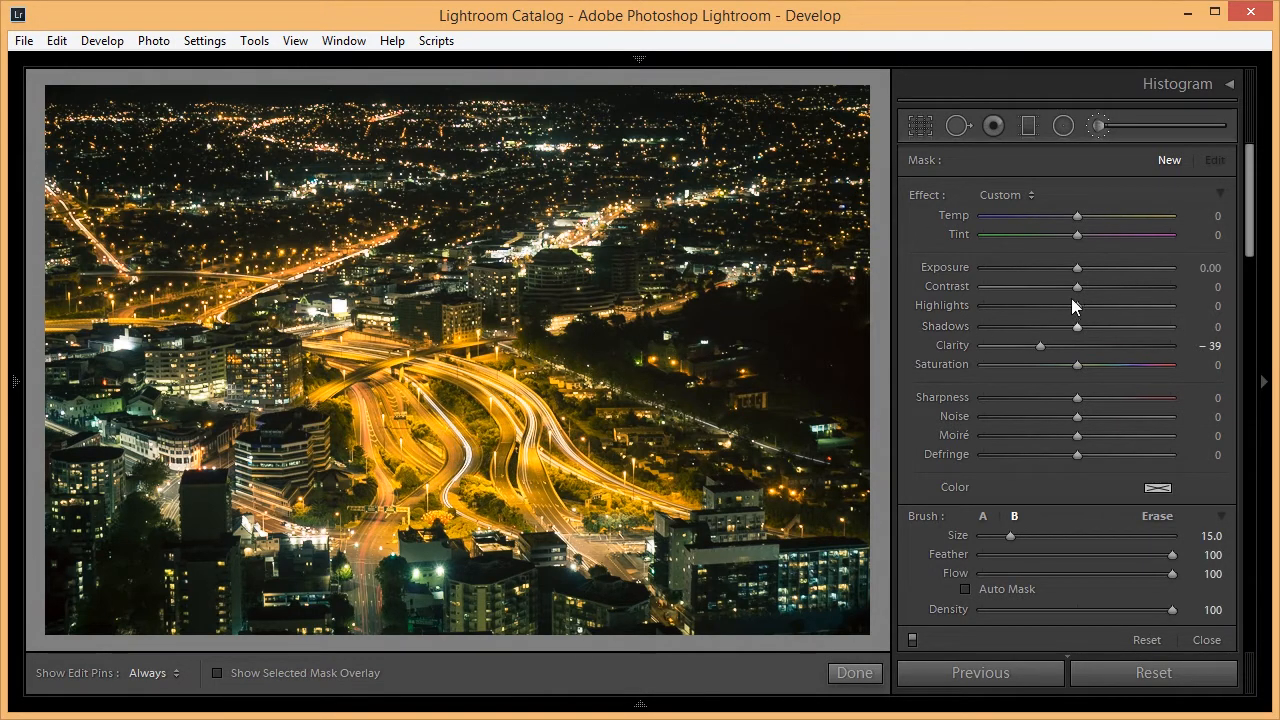
pyautogui.doubleClick(1040, 341)
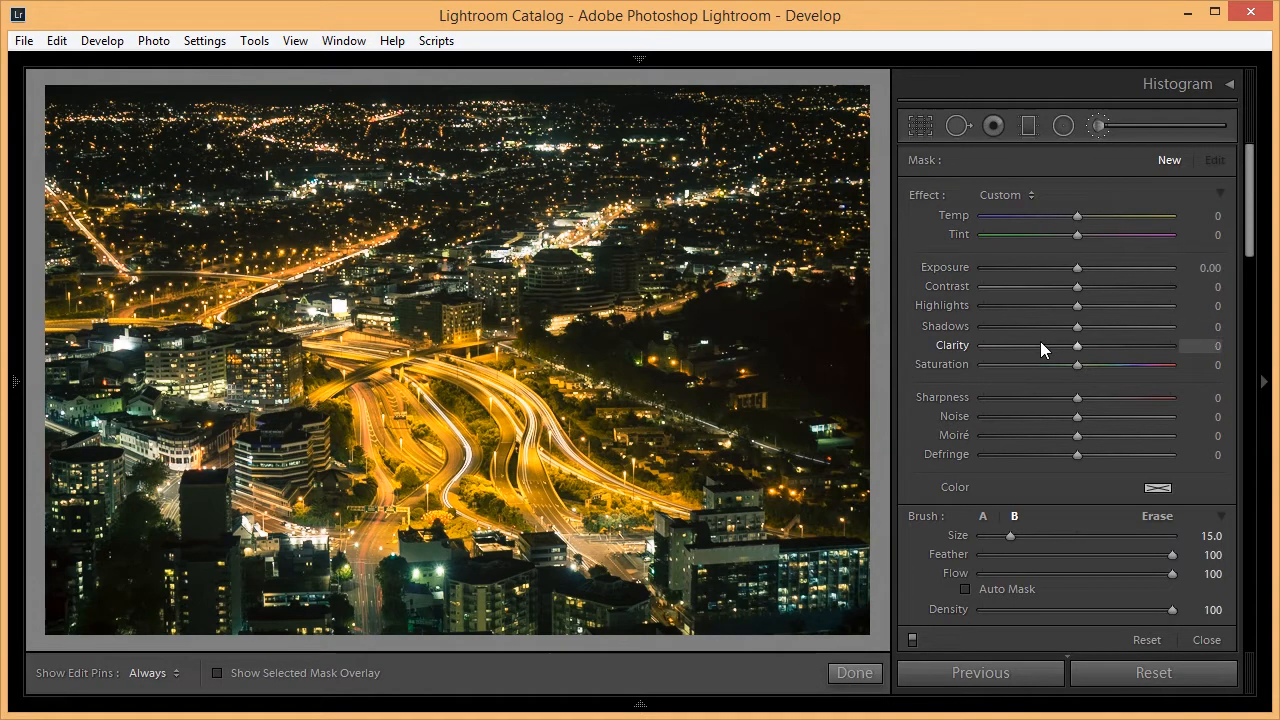
pyautogui.moveTo(1074, 270); pyautogui.dragTo(1101, 288)
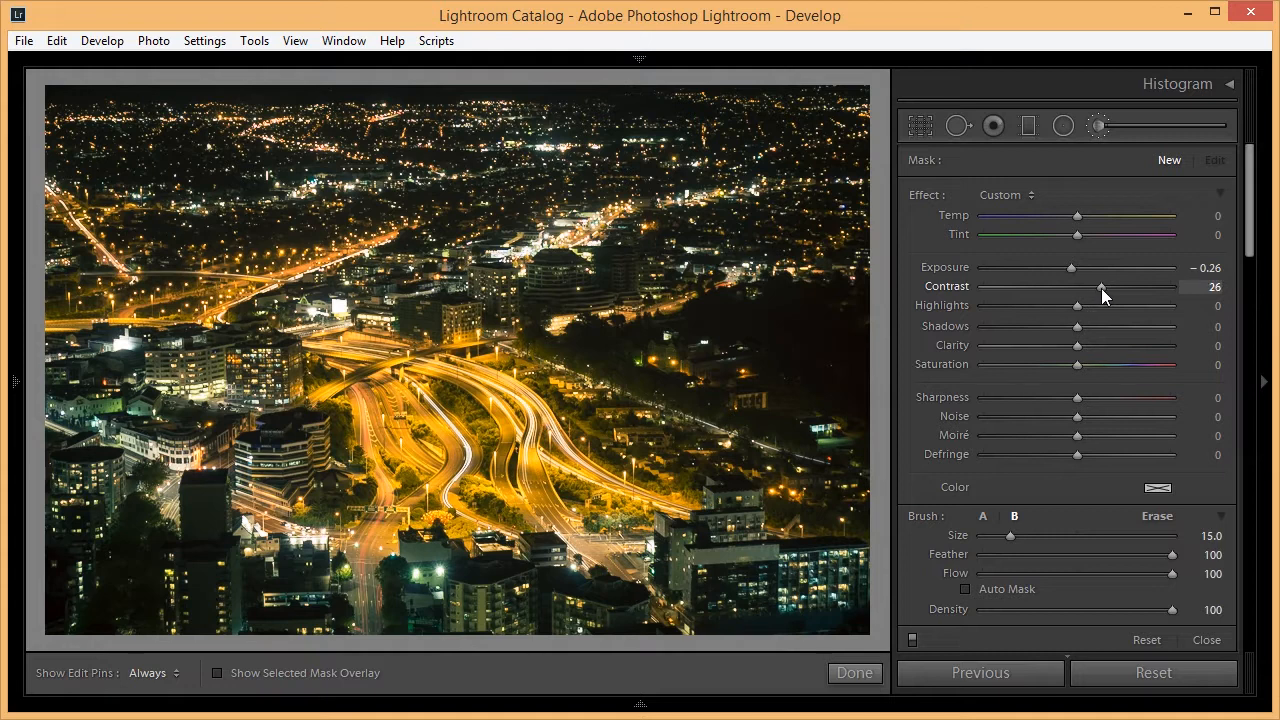
pyautogui.press('h')
pyautogui.moveTo(448, 436)
pyautogui.mouseDown()
pyautogui.moveTo(483, 458)
pyautogui.moveTo(496, 446)
pyautogui.moveTo(458, 421)
pyautogui.moveTo(523, 441)
pyautogui.moveTo(488, 414)
pyautogui.moveTo(486, 443)
pyautogui.moveTo(518, 436)
pyautogui.moveTo(472, 402)
pyautogui.moveTo(430, 397)
pyautogui.moveTo(458, 455)
pyautogui.moveTo(401, 414)
pyautogui.moveTo(603, 520)
pyautogui.moveTo(680, 443)
pyautogui.mouseUp()
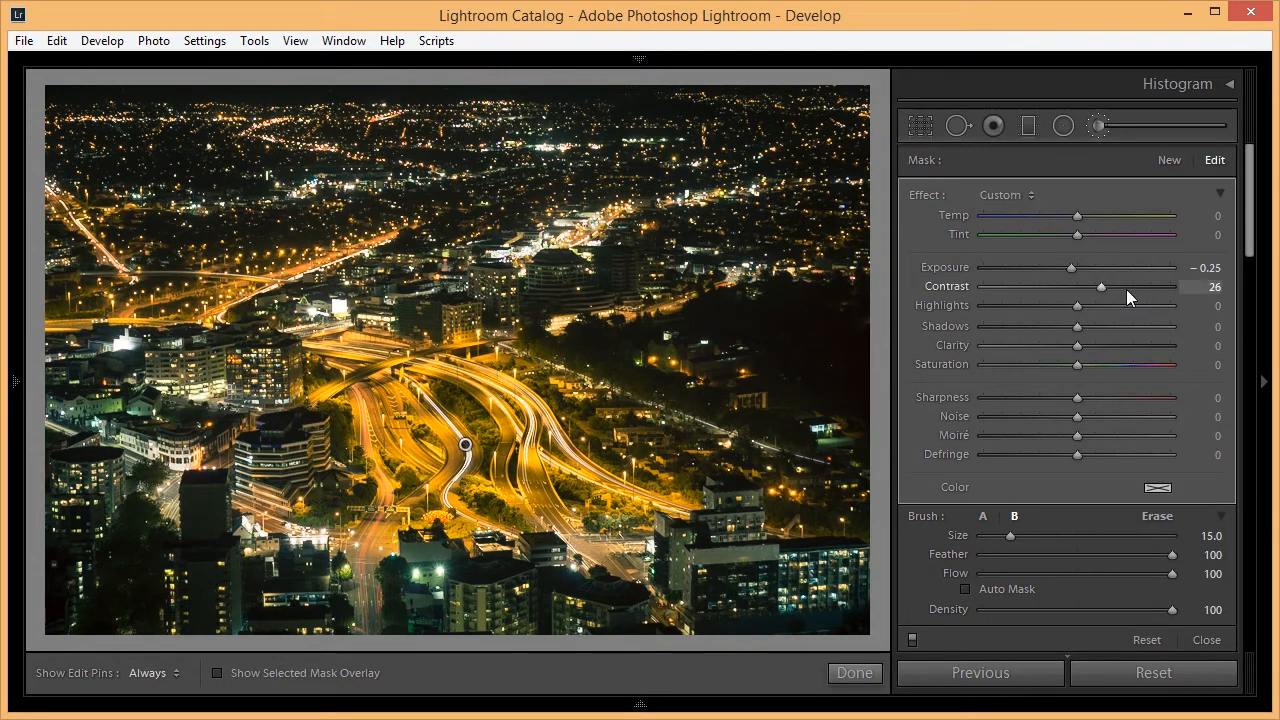
pyautogui.moveTo(1101, 287)
pyautogui.mouseDown()
pyautogui.moveTo(1120, 286)
pyautogui.moveTo(1101, 292)
pyautogui.mouseUp()
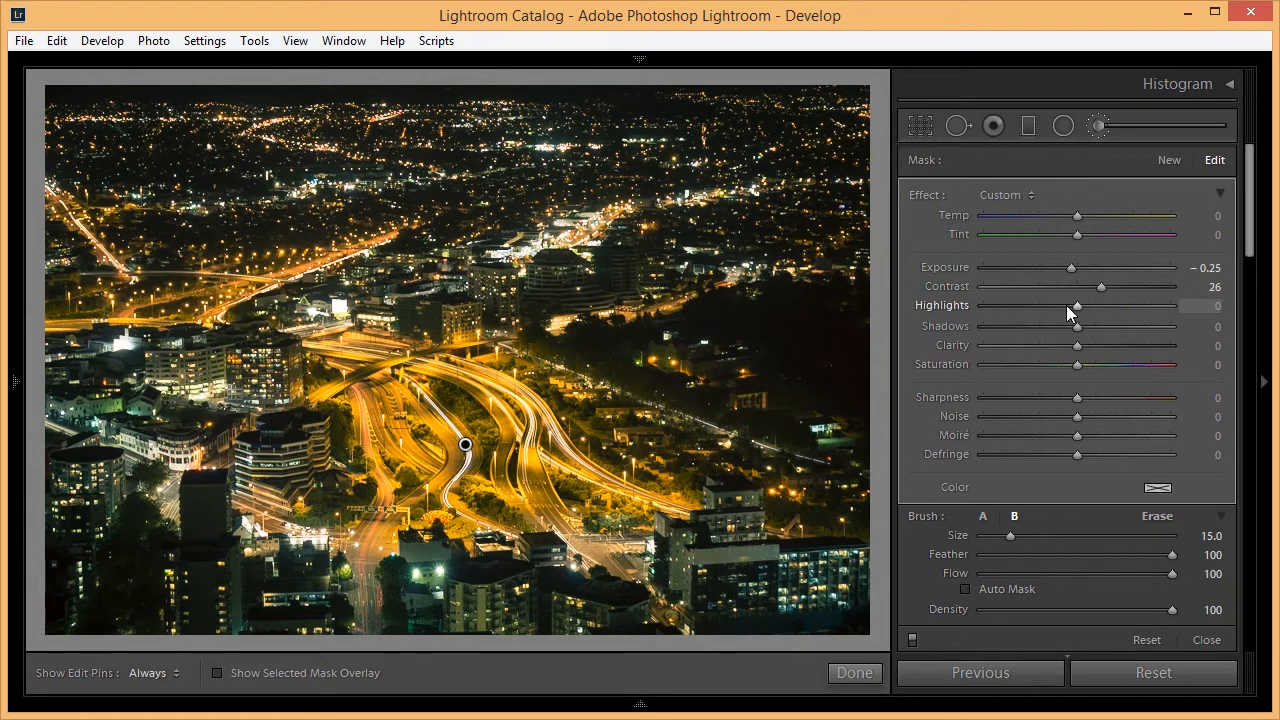
pyautogui.press('\\')
pyautogui.press('\\')
pyautogui.press('\\')
pyautogui.press('\\')
# - Start a new brush mask with the effects reset, Clarity −38 and Size 18, and paint over the distant city along the photo's upper edge
pyautogui.click(1172, 158)
pyautogui.press('alt')
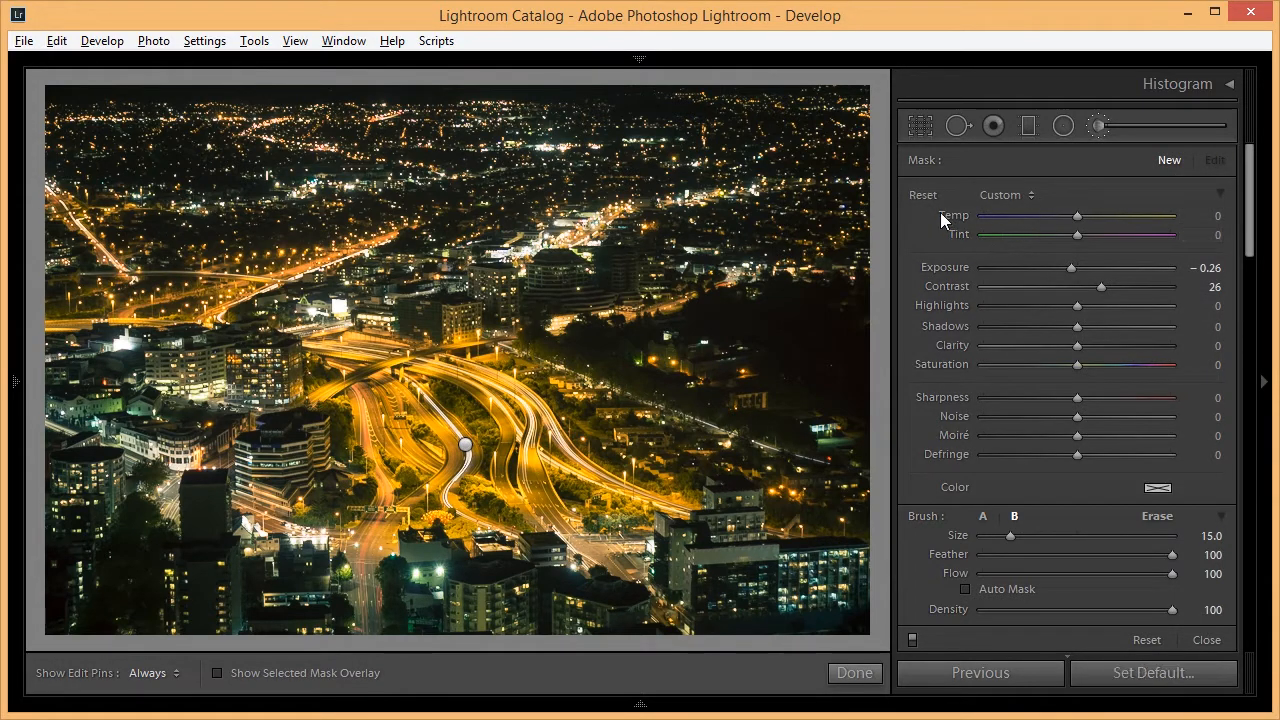
pyautogui.keyDown('alt'); pyautogui.click(924, 194); pyautogui.keyUp('alt')
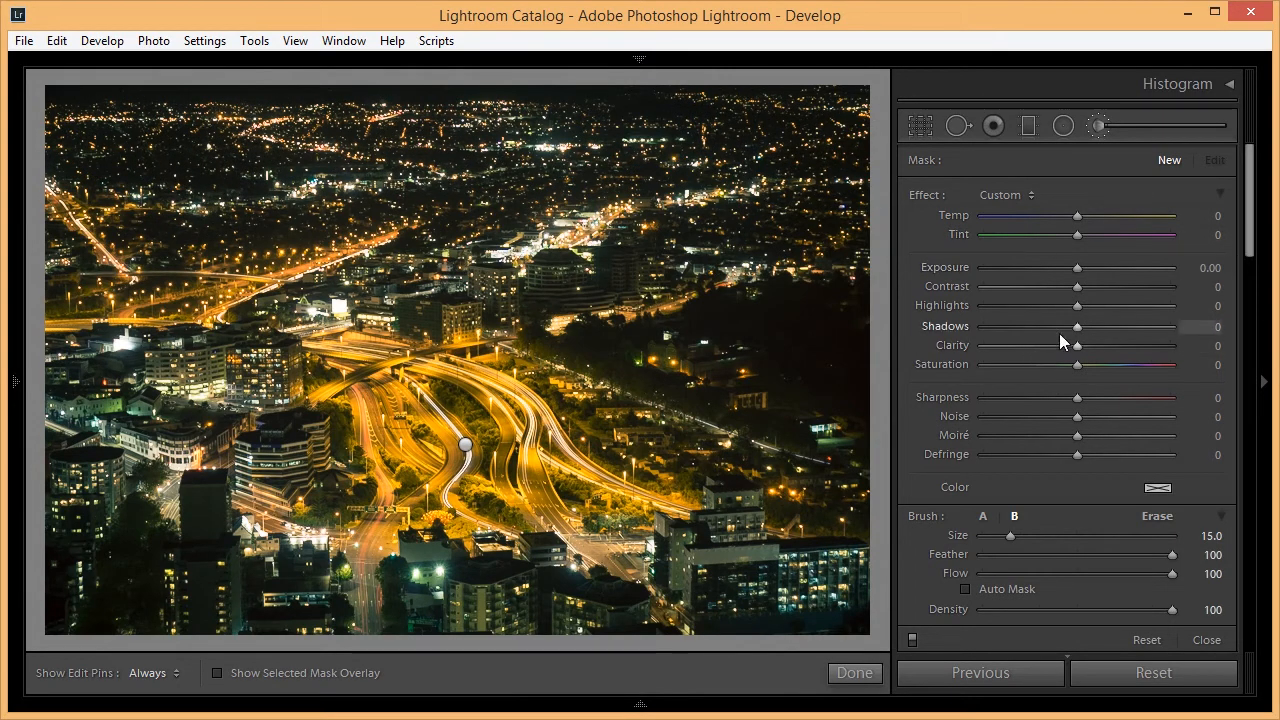
pyautogui.moveTo(1053, 346); pyautogui.dragTo(1041, 354)
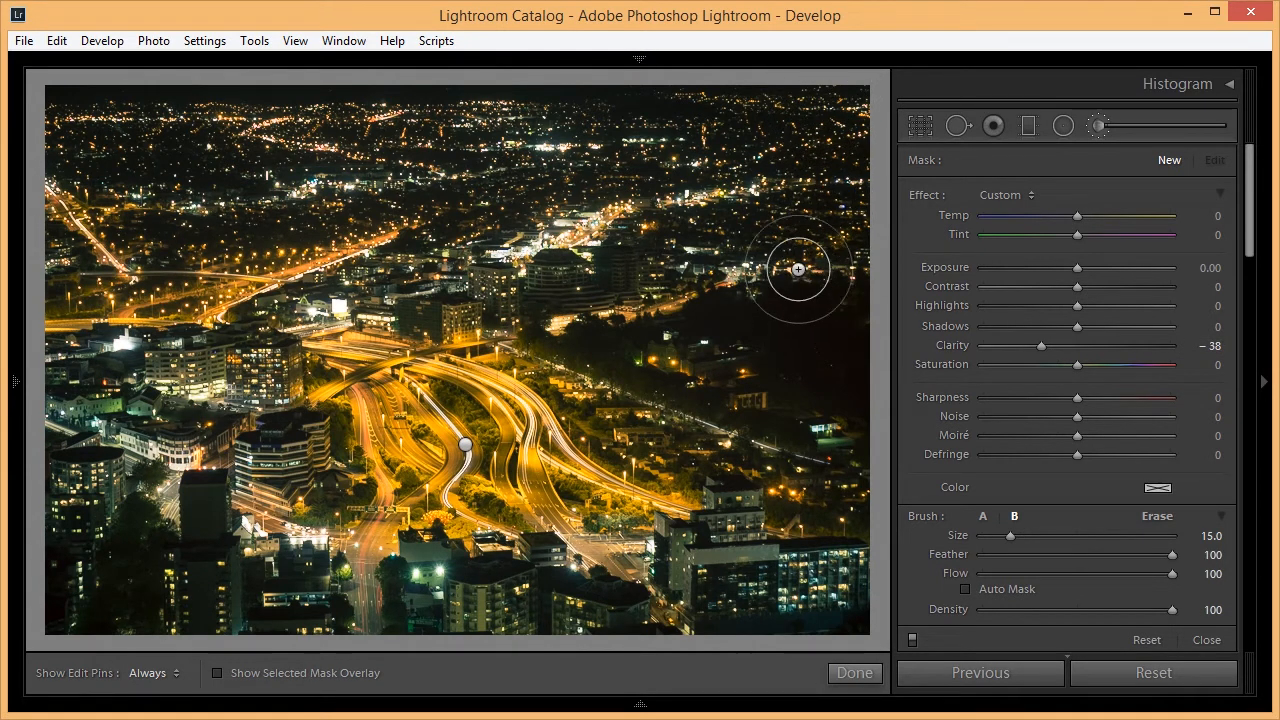
pyautogui.scroll(1, 794, 150)
pyautogui.press('h')
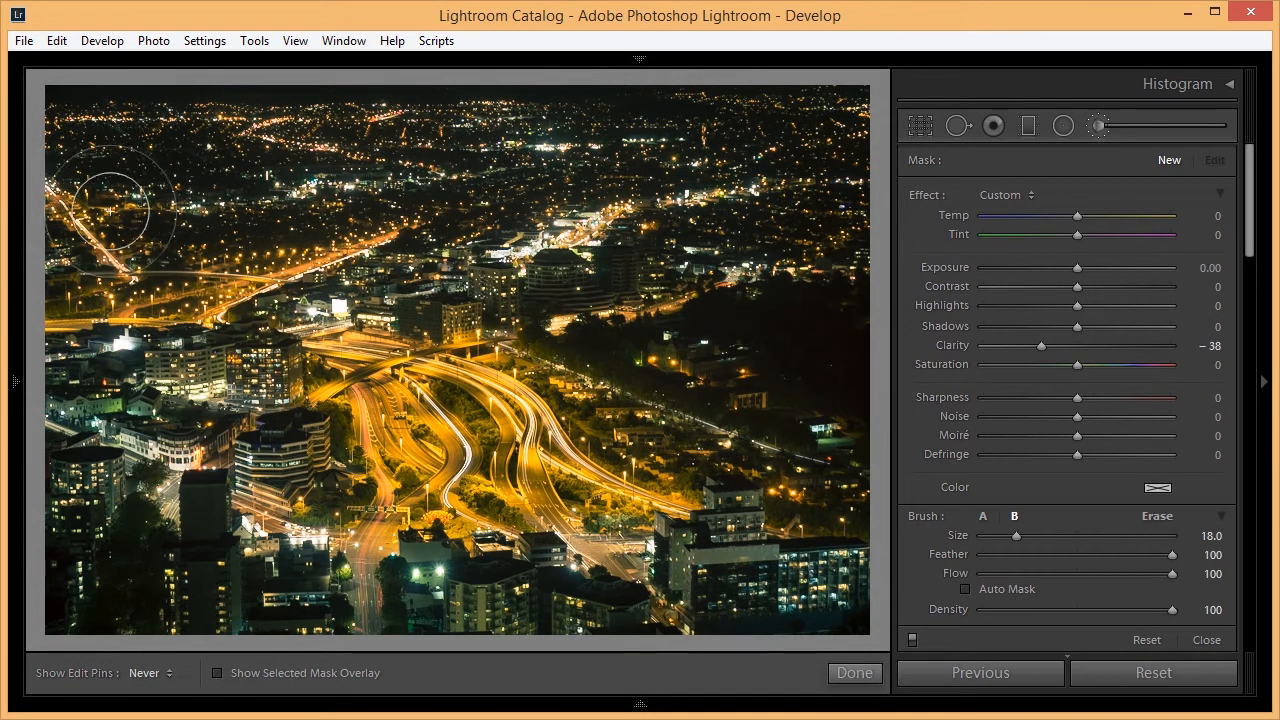
pyautogui.press('h')
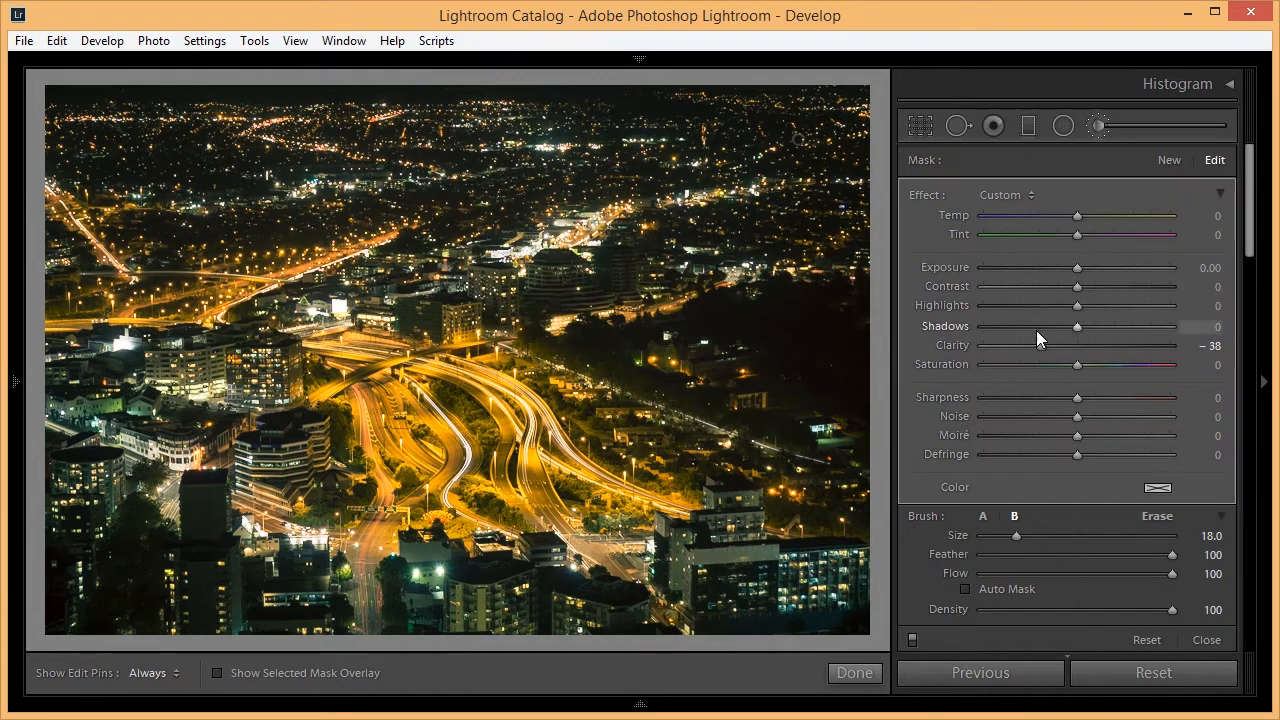
# - Refine the distant-city brush mask to Highlights 9 and Clarity about −43, trying strong positive Clarity first, and finish the brush adjustments
pyautogui.moveTo(1040, 346); pyautogui.dragTo(1105, 344)
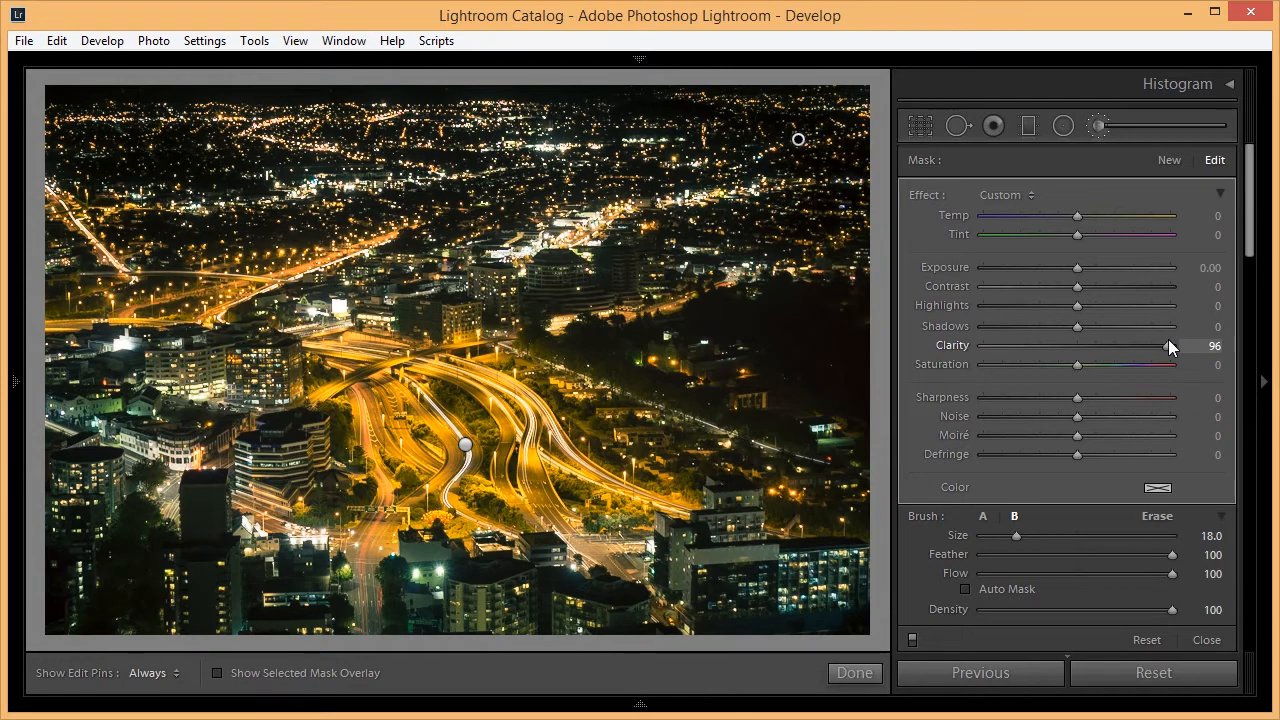
pyautogui.moveTo(1168, 341); pyautogui.dragTo(1040, 354)
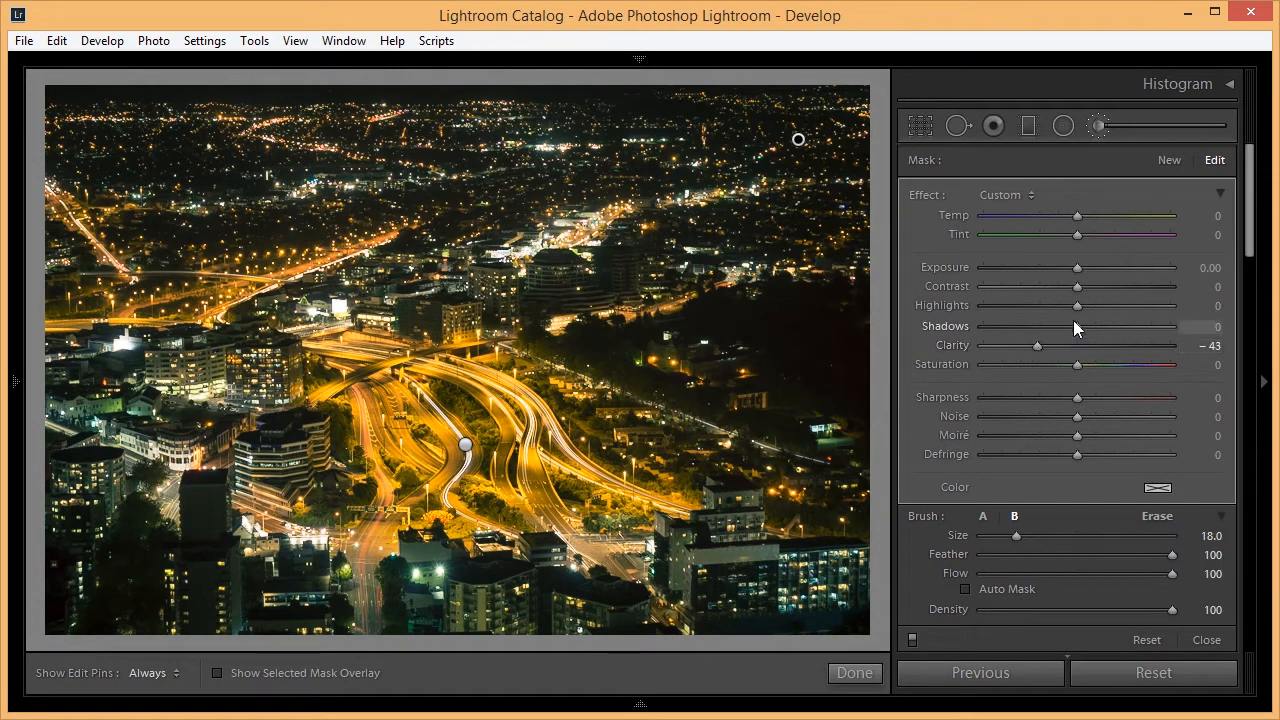
pyautogui.moveTo(1077, 304); pyautogui.dragTo(1085, 308)
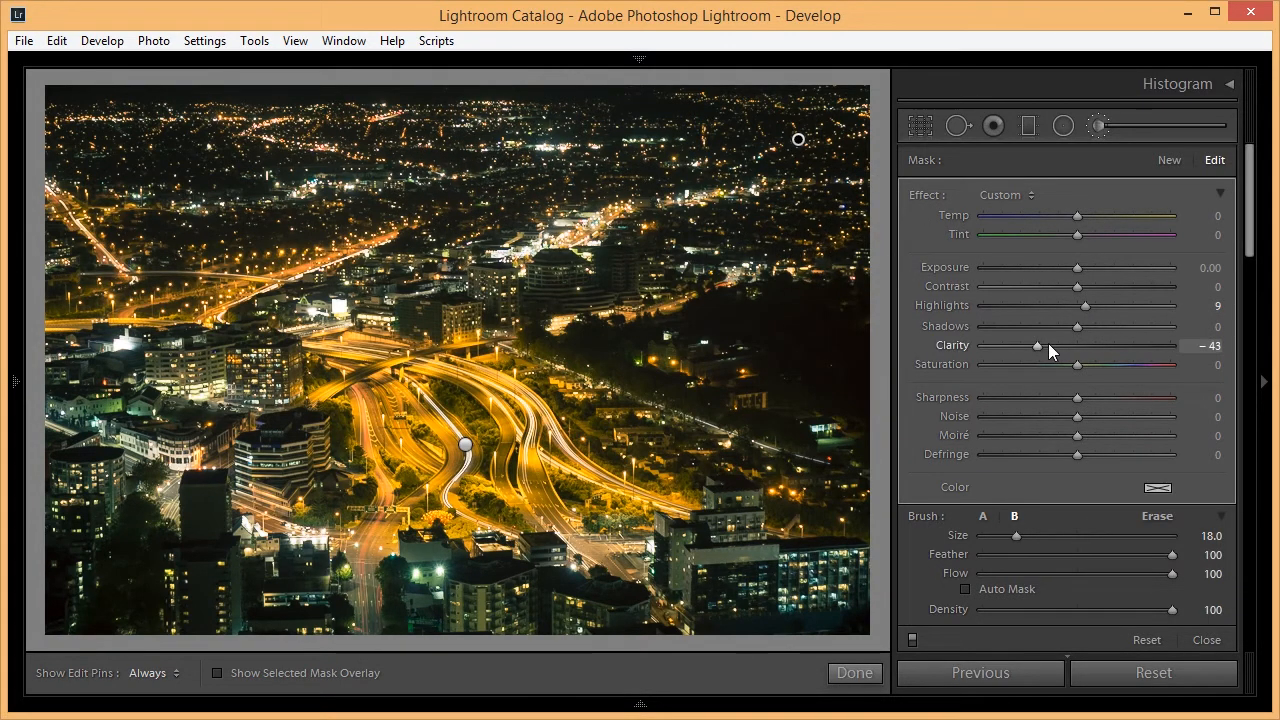
pyautogui.moveTo(1038, 347); pyautogui.dragTo(1035, 348)
pyautogui.click(855, 673)
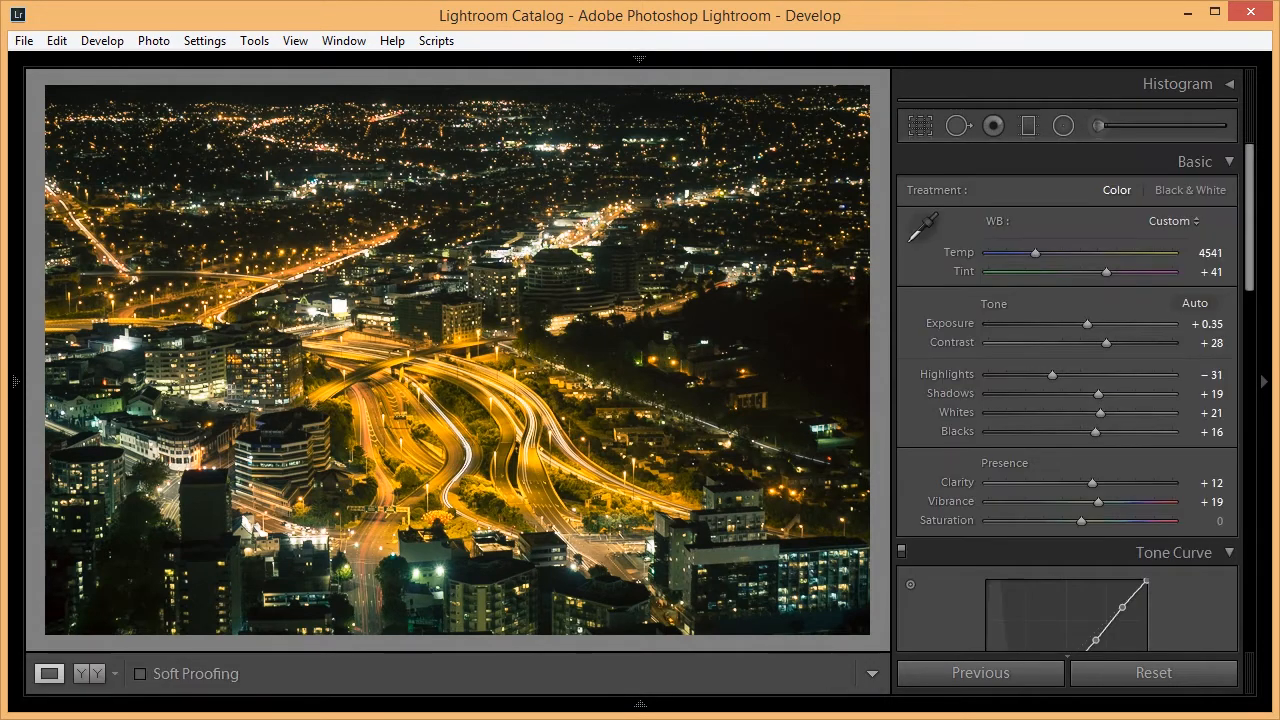
# - Crop the photo with the aspect ratio unlocked to a wide panoramic strip around the highway, trimming its upper and lower parts
pyautogui.moveTo(1250, 255)
pyautogui.mouseDown()
pyautogui.moveTo(1240, 621)
pyautogui.moveTo(1221, 207)
pyautogui.mouseUp()
pyautogui.click(918, 128)
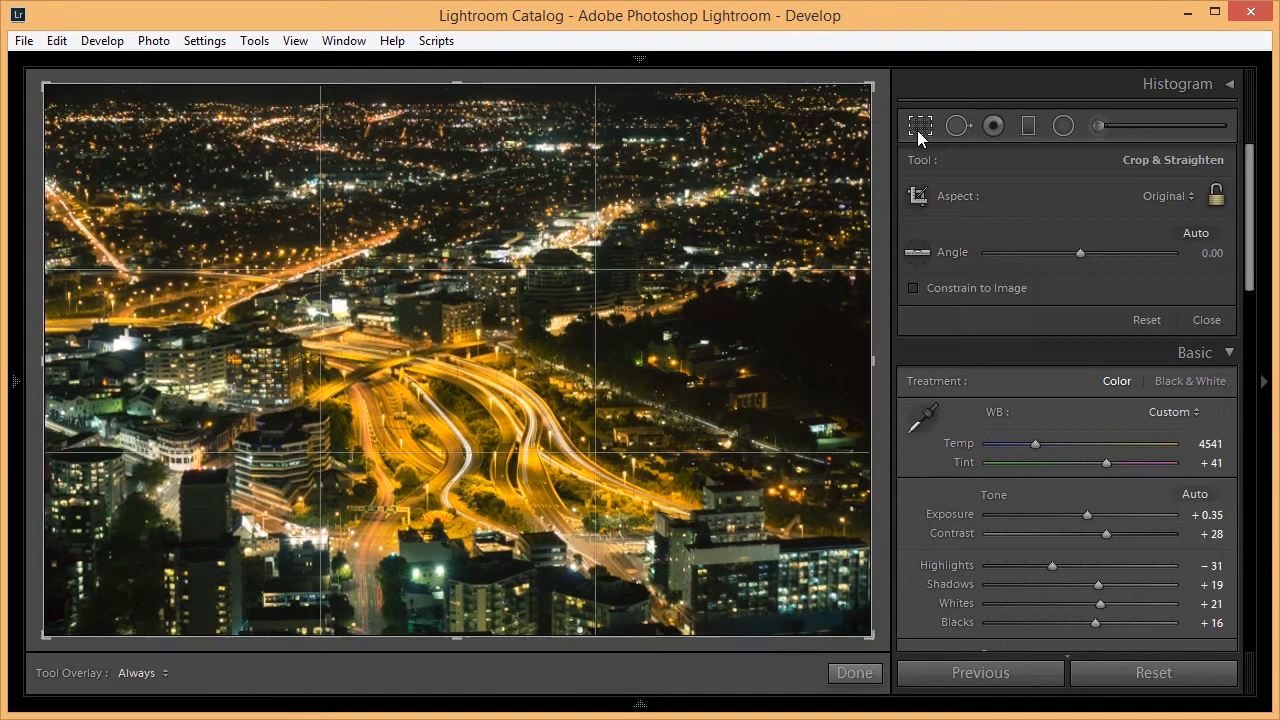
pyautogui.click(1153, 186)
pyautogui.click(1191, 187)
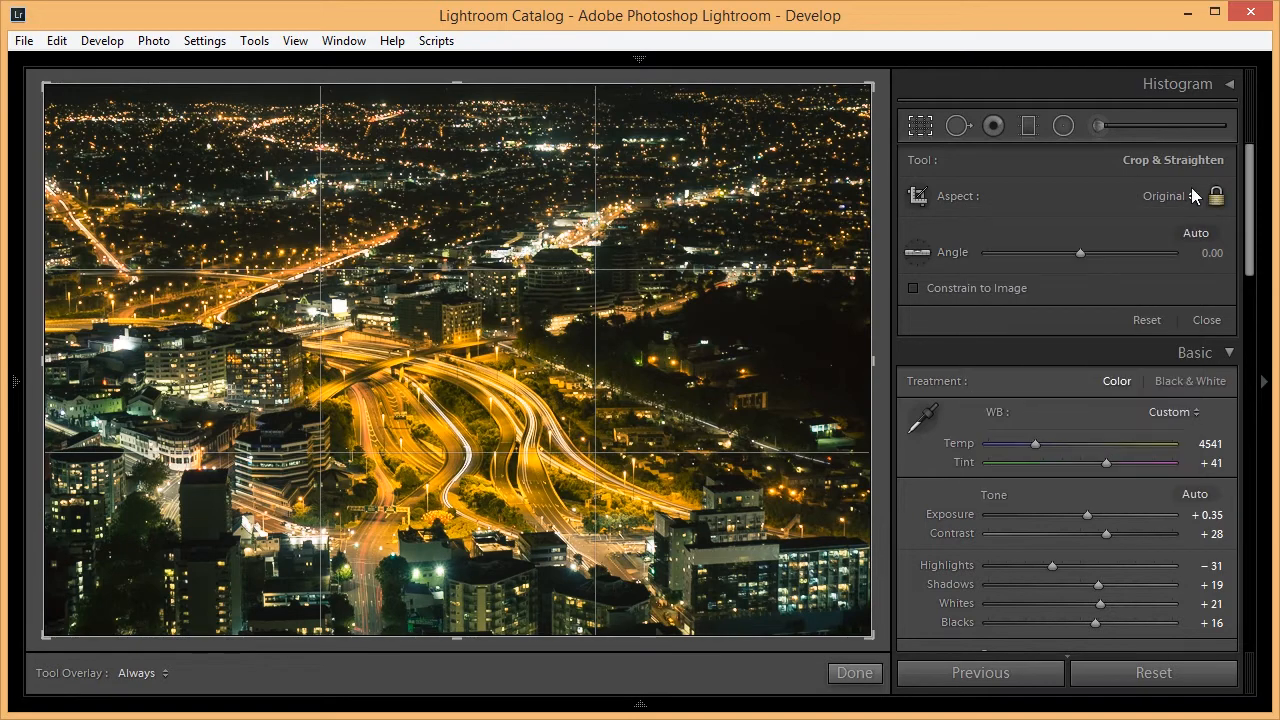
pyautogui.click(1216, 196)
pyautogui.moveTo(467, 85); pyautogui.dragTo(467, 178)
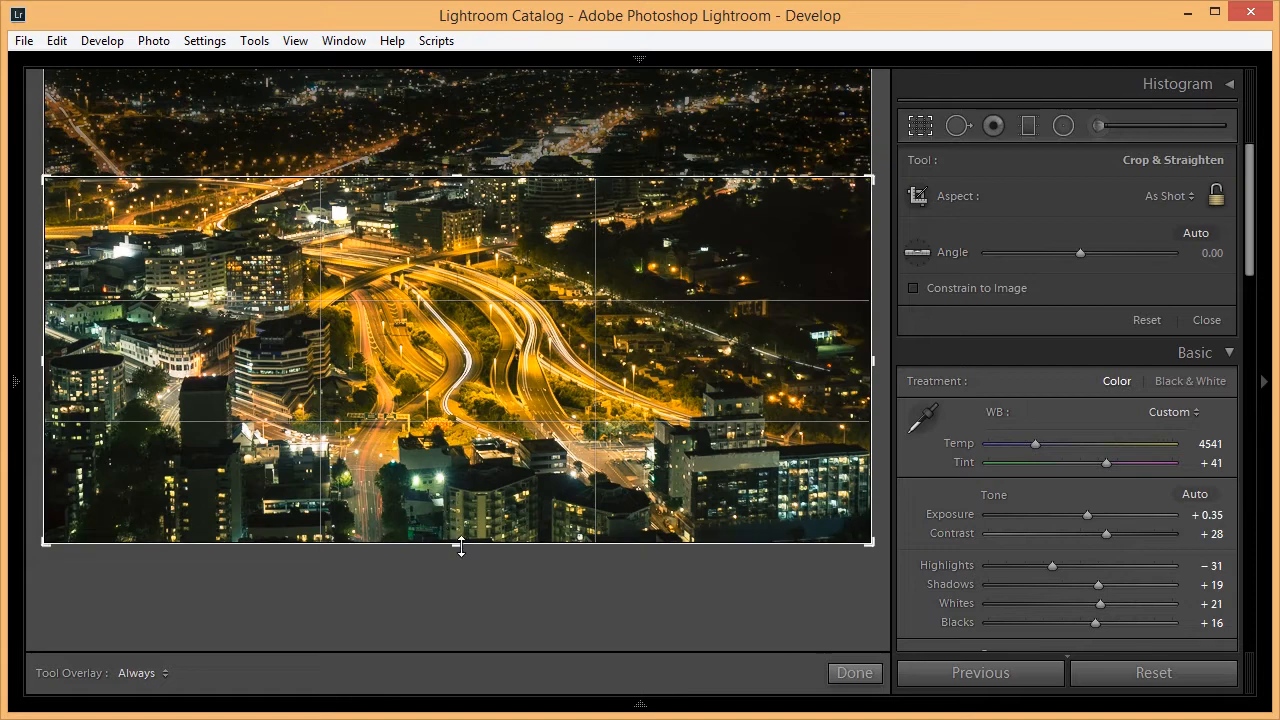
pyautogui.moveTo(461, 545); pyautogui.dragTo(467, 512)
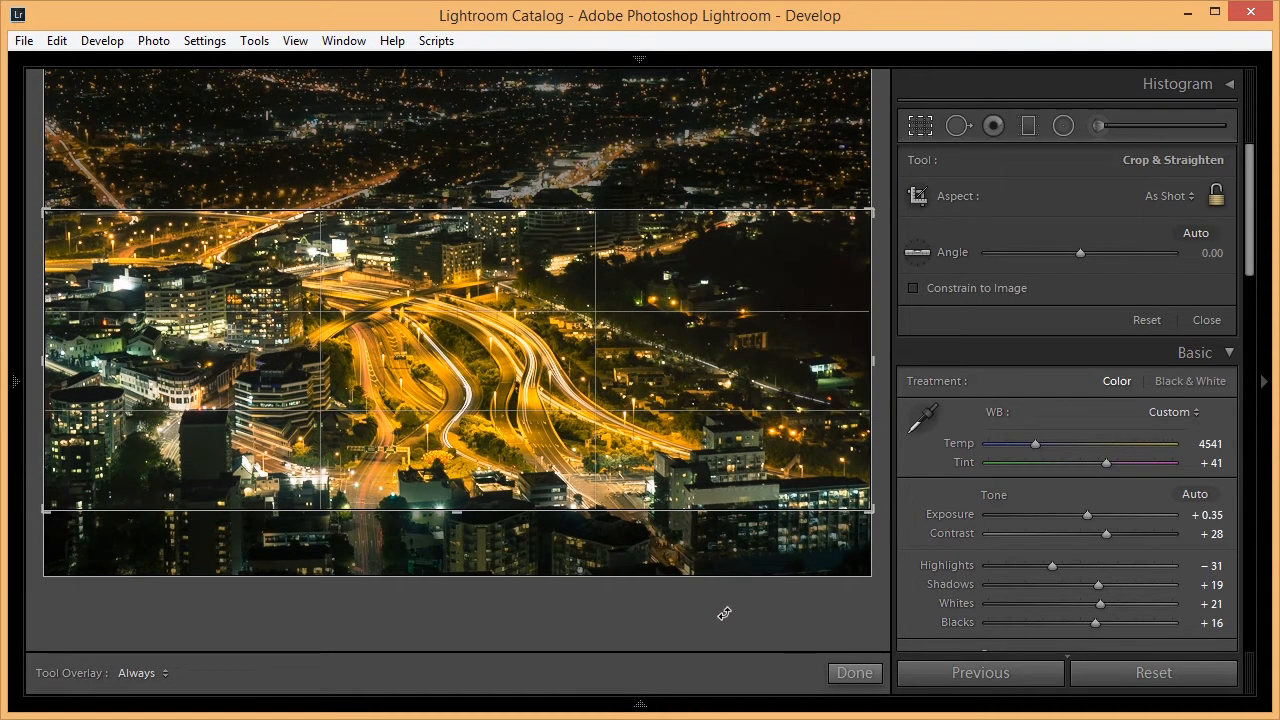
pyautogui.click(854, 672)
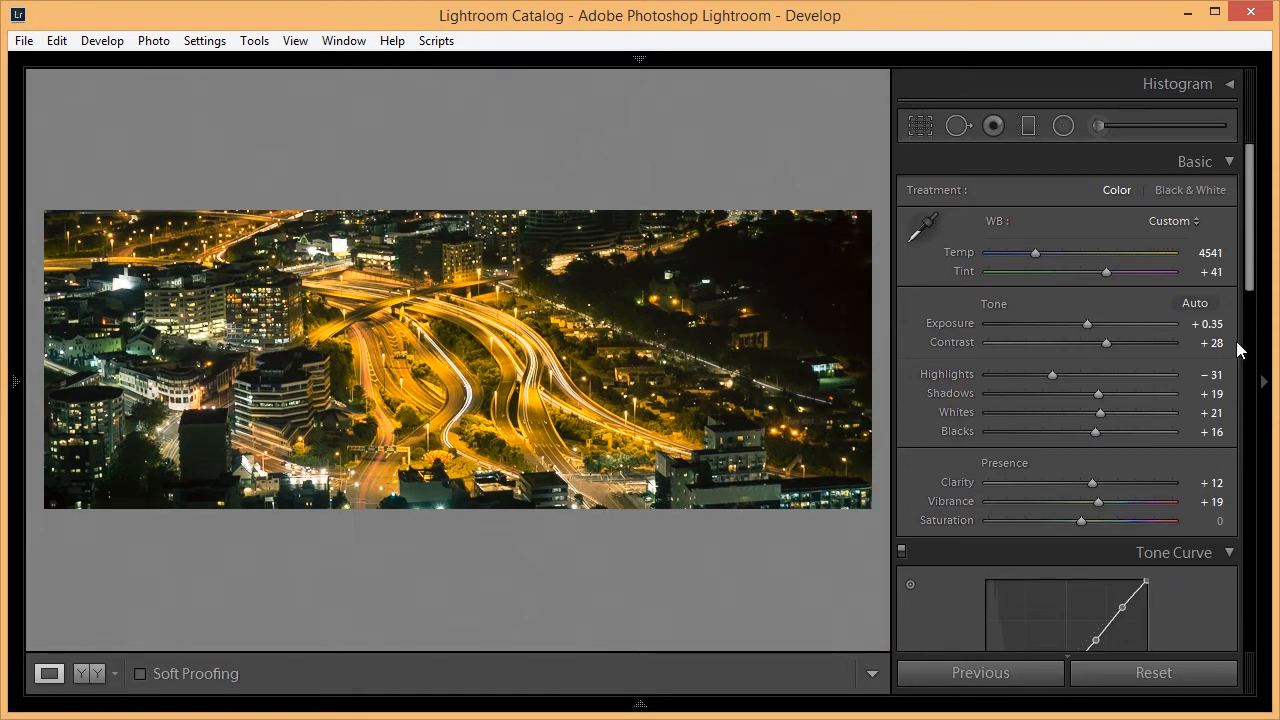
# - Review the Basic, Tone Curve, Split Toning, Effects and Detail settings applied to the cropped photo
pyautogui.scroll(-3, 1236, 341)
pyautogui.scroll(3, 1150, 380)
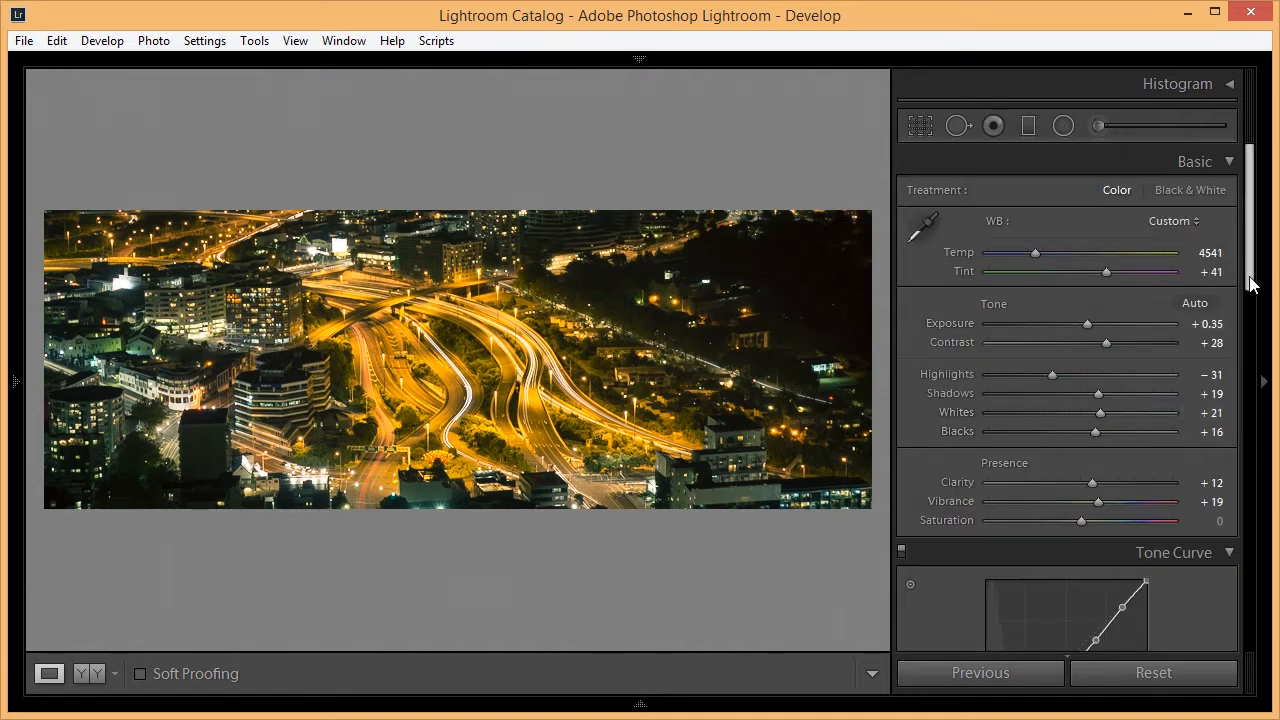
pyautogui.scroll(-1, 1250, 283)
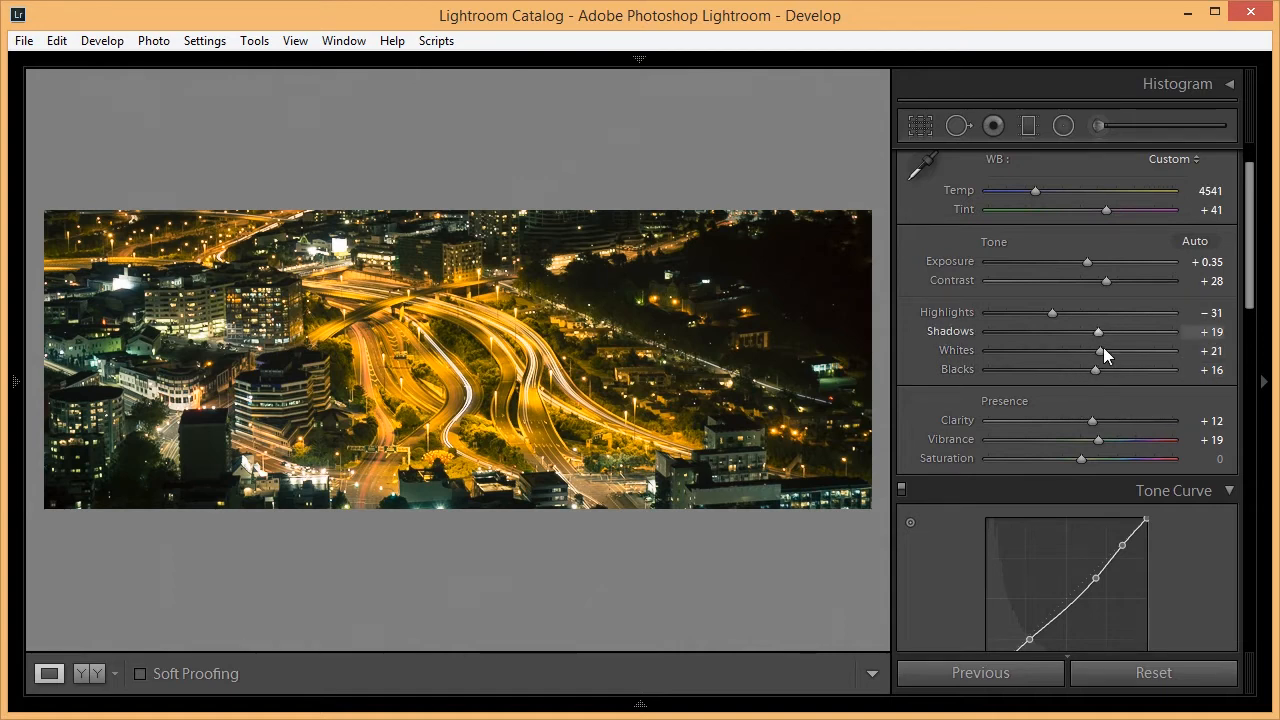
pyautogui.moveTo(1248, 290); pyautogui.dragTo(1246, 366)
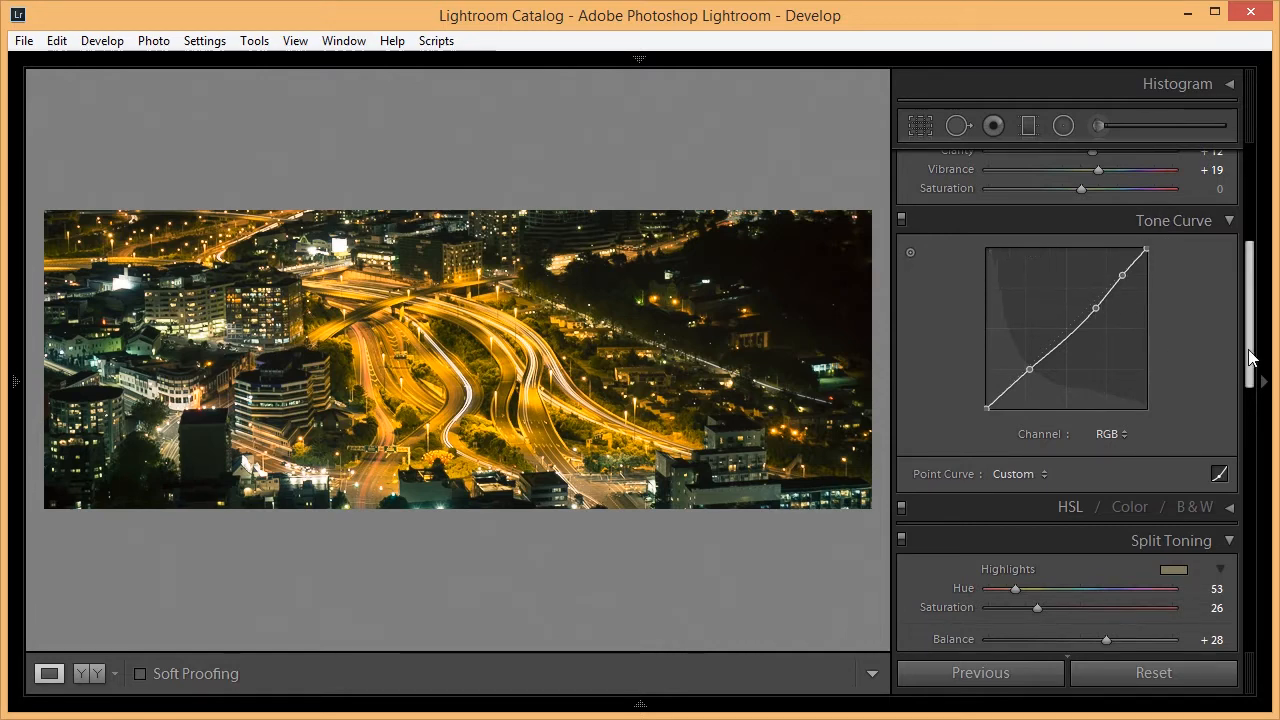
pyautogui.moveTo(1248, 357); pyautogui.dragTo(1240, 432)
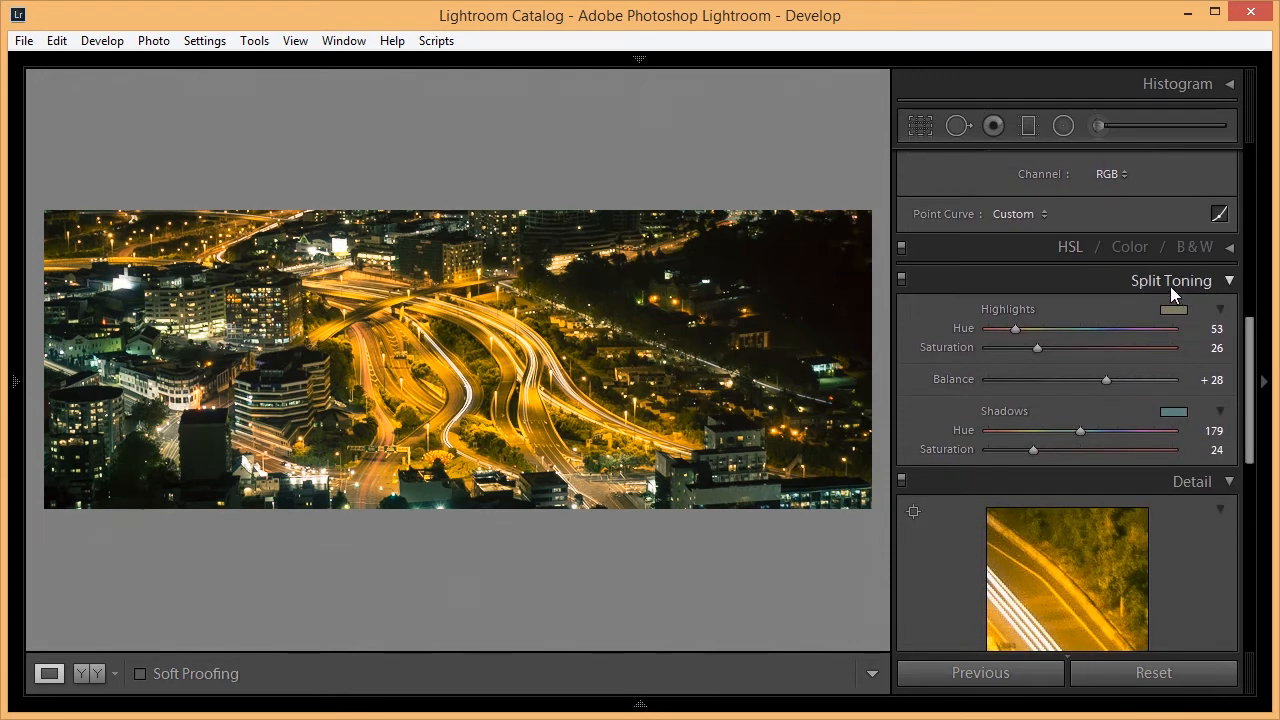
pyautogui.moveTo(1246, 357); pyautogui.dragTo(1243, 349)
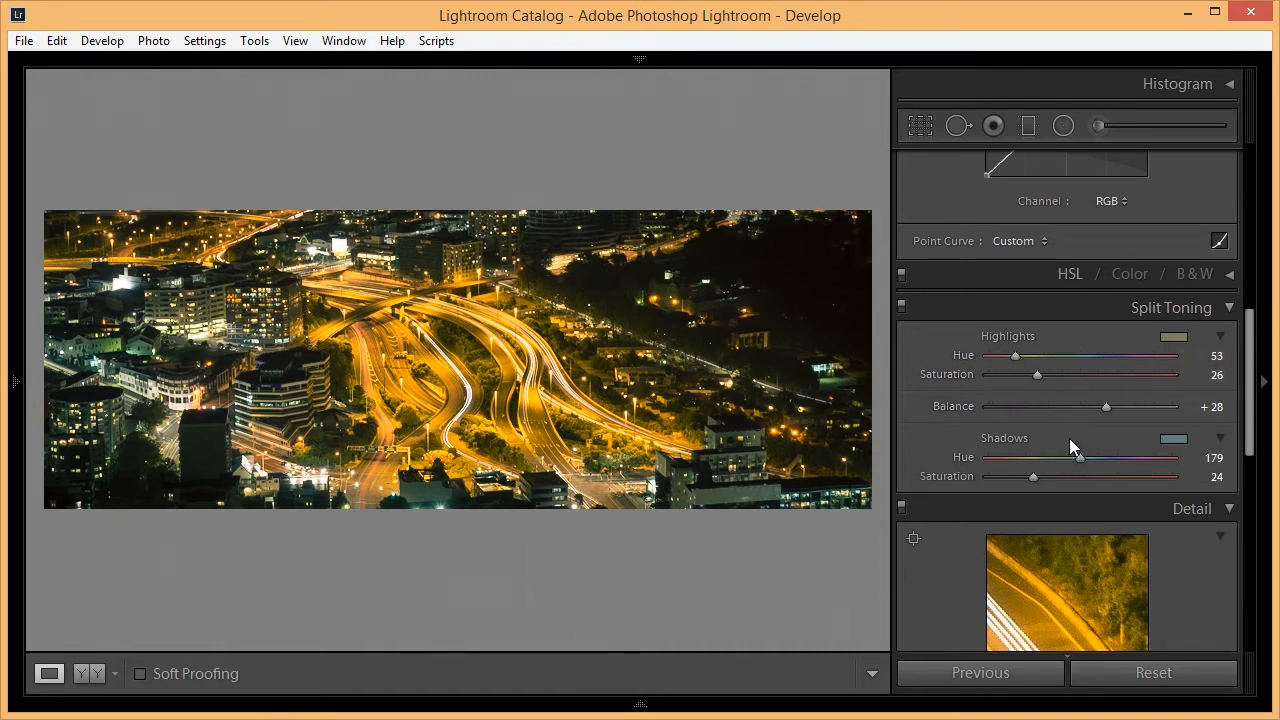
pyautogui.moveTo(1249, 447); pyautogui.dragTo(1232, 636)
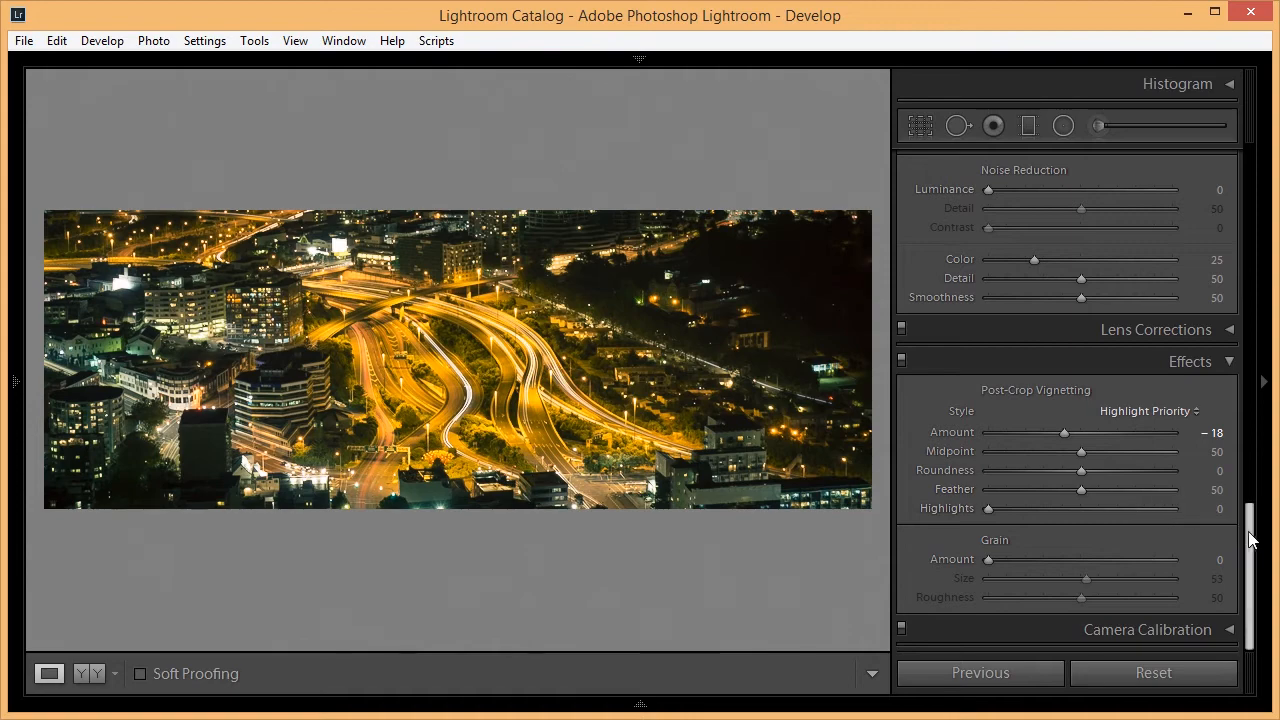
pyautogui.moveTo(1249, 535); pyautogui.dragTo(1234, 433)
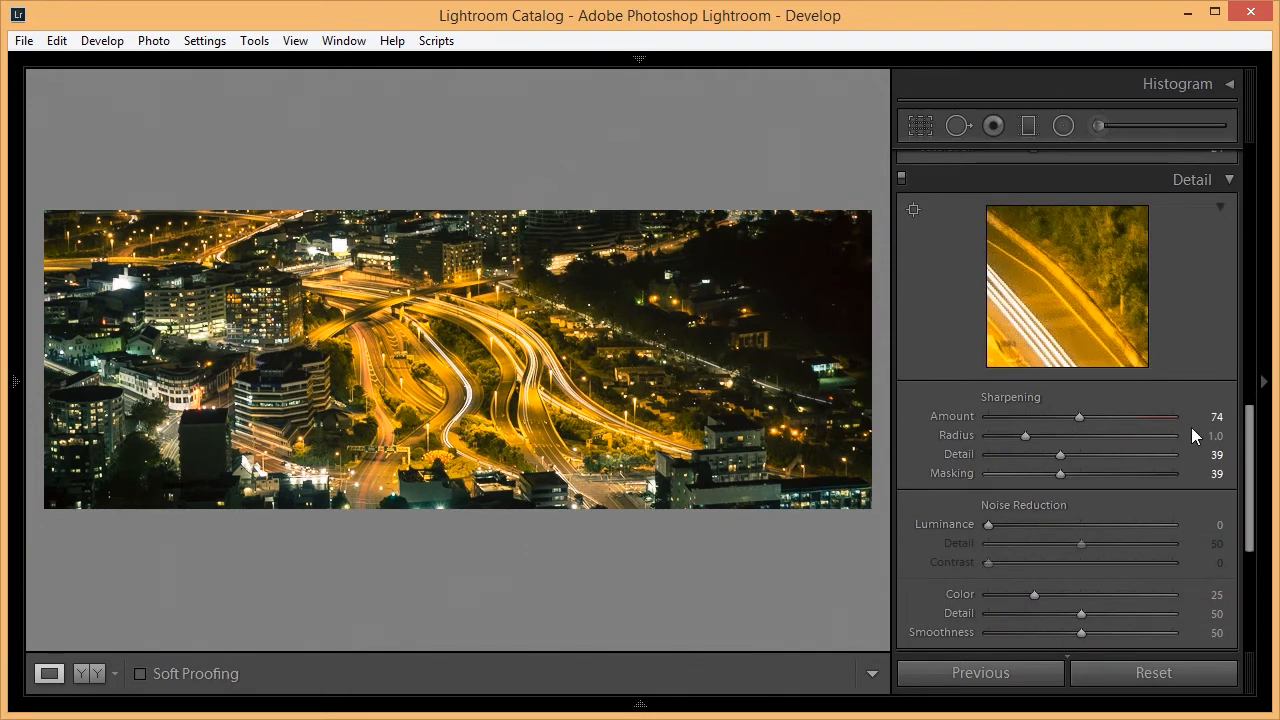
# - Open the adjustment brush and inspect the effect settings of the existing mask on the highway
pyautogui.moveTo(1254, 447); pyautogui.dragTo(1252, 170)
pyautogui.click(1102, 127)
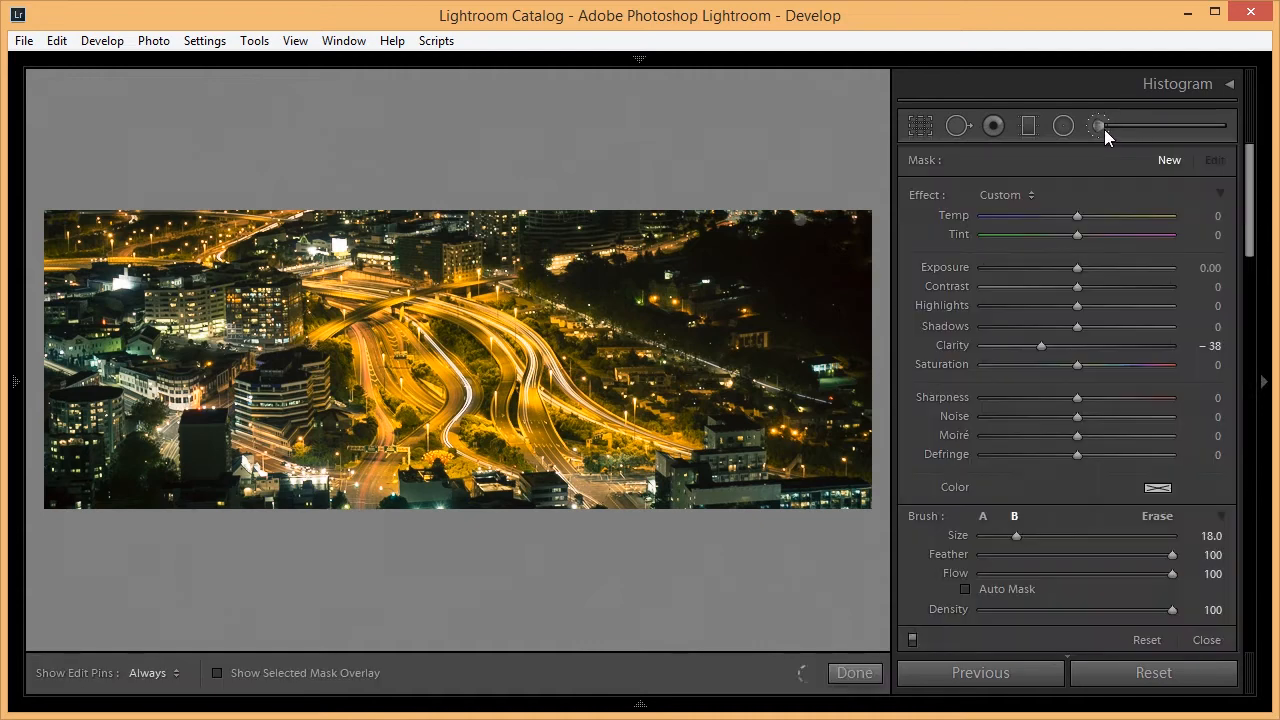
pyautogui.click(466, 384)
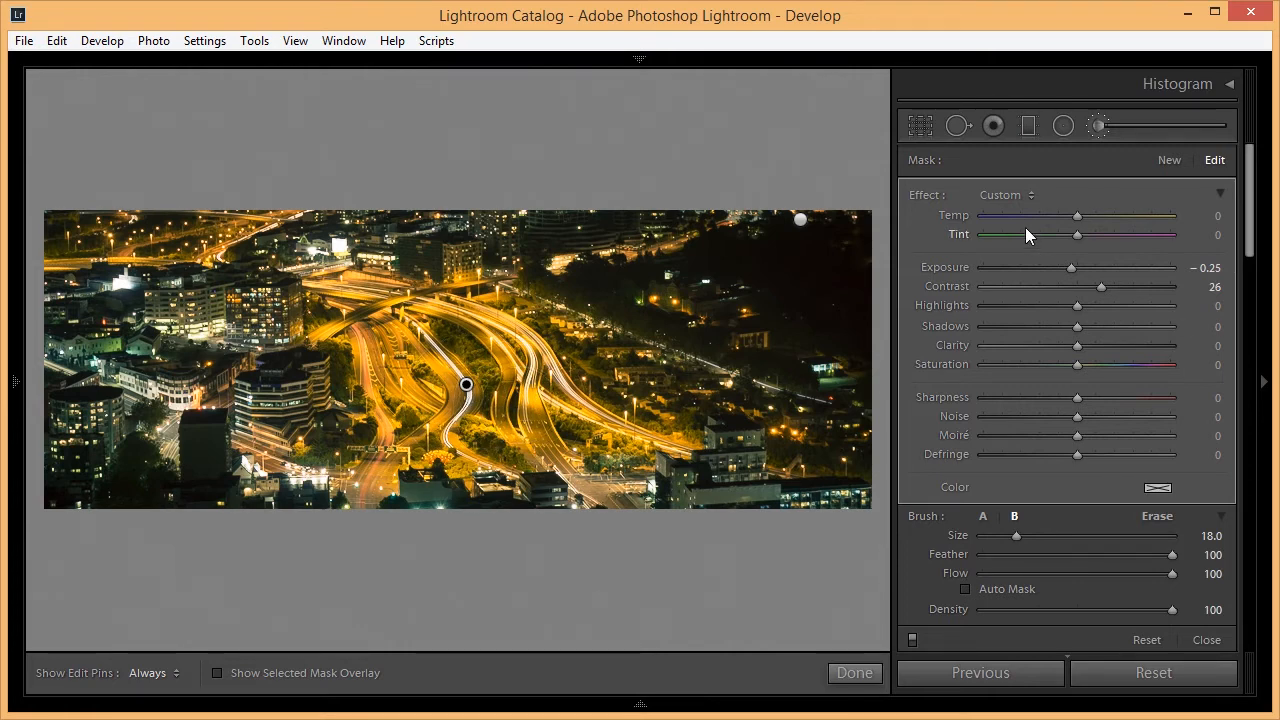
# - Restore the crop to the full frame with the Original aspect ratio and apply it
pyautogui.click(920, 125)
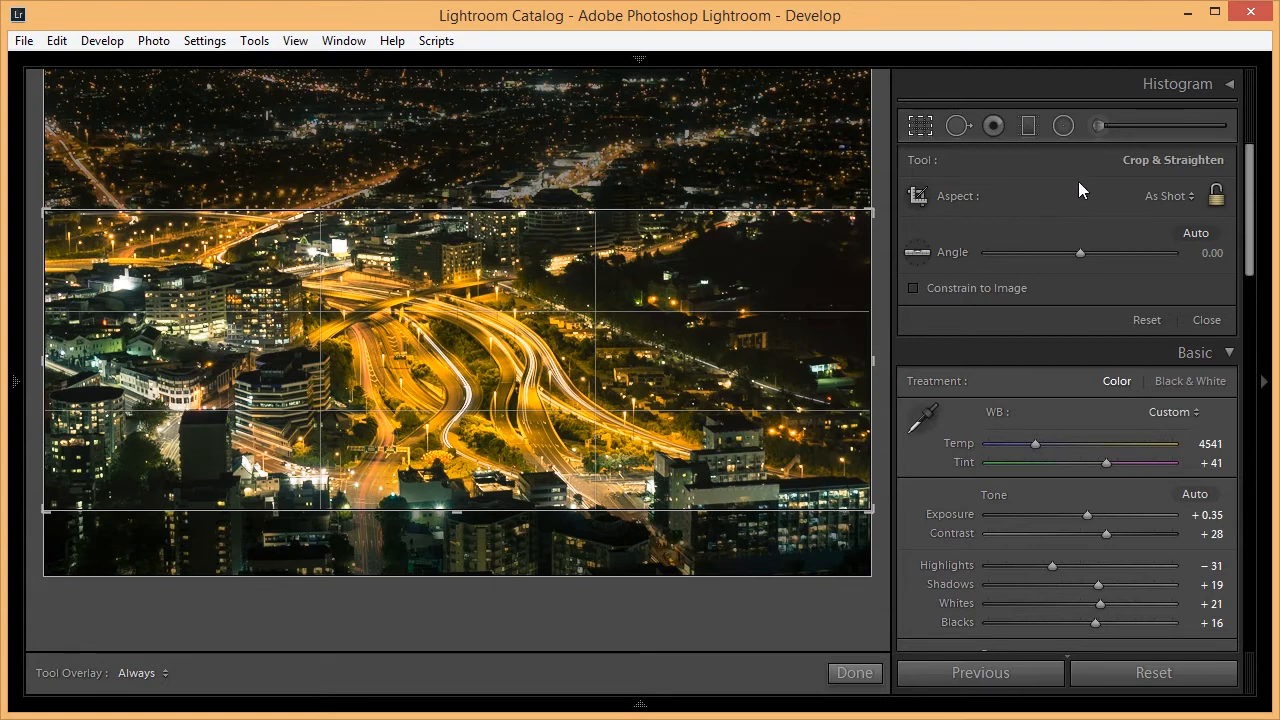
pyautogui.click(1151, 196)
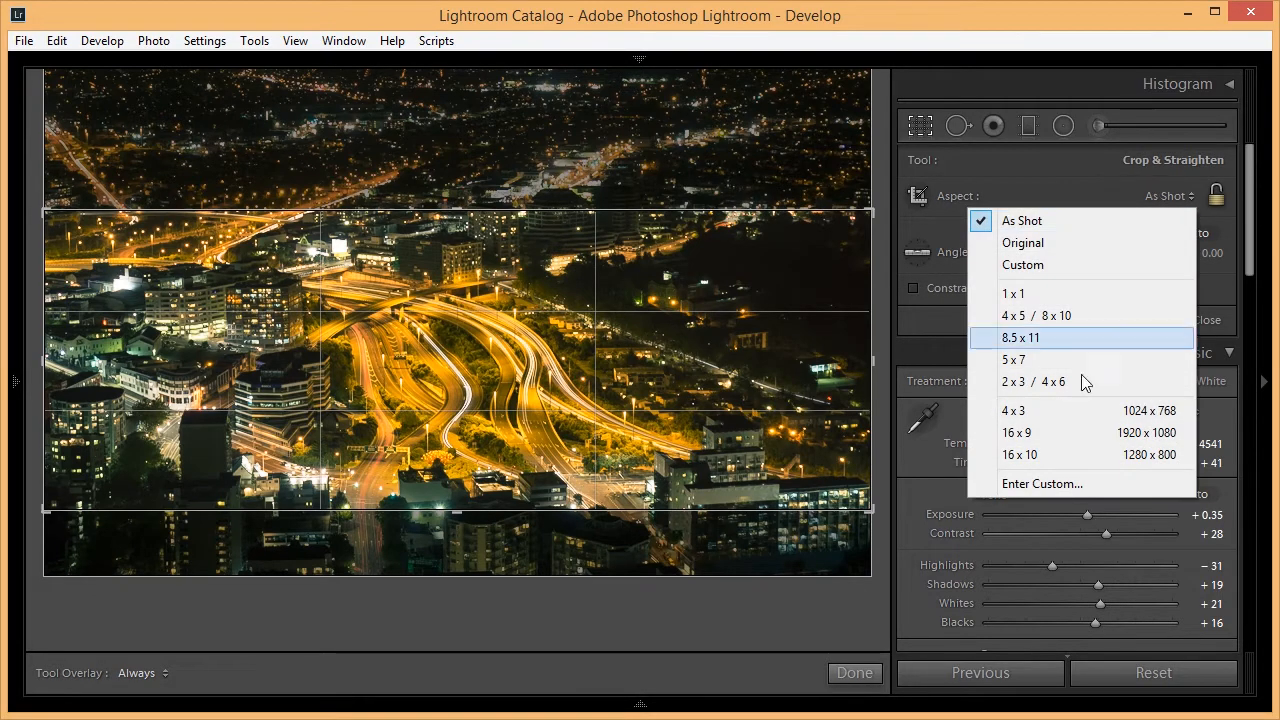
pyautogui.click(1036, 244)
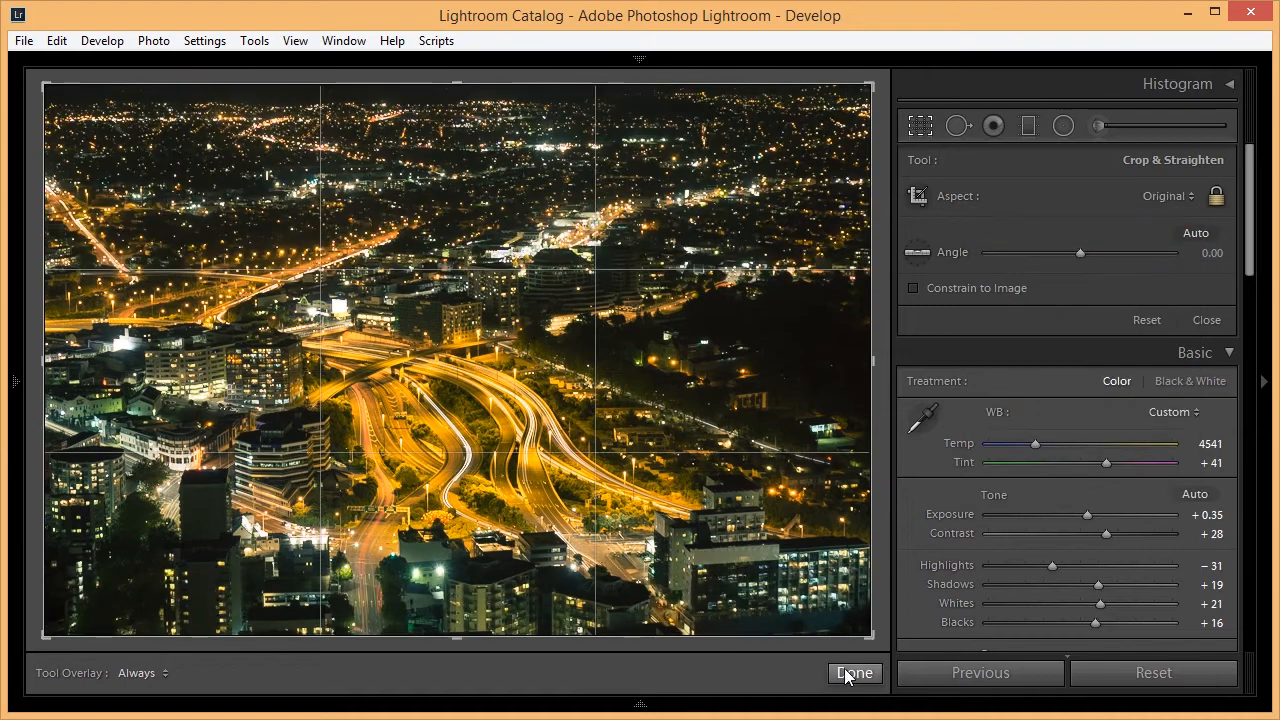
pyautogui.click(852, 673)
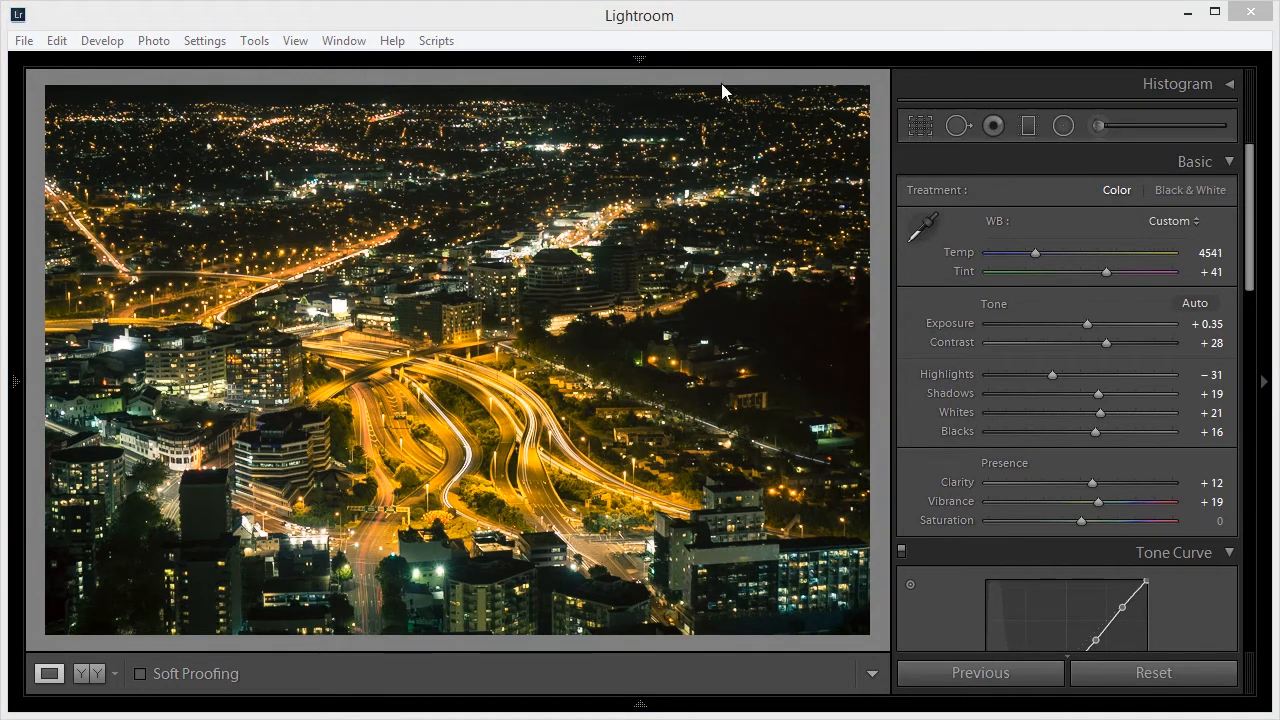
pyautogui.click(738, 22)
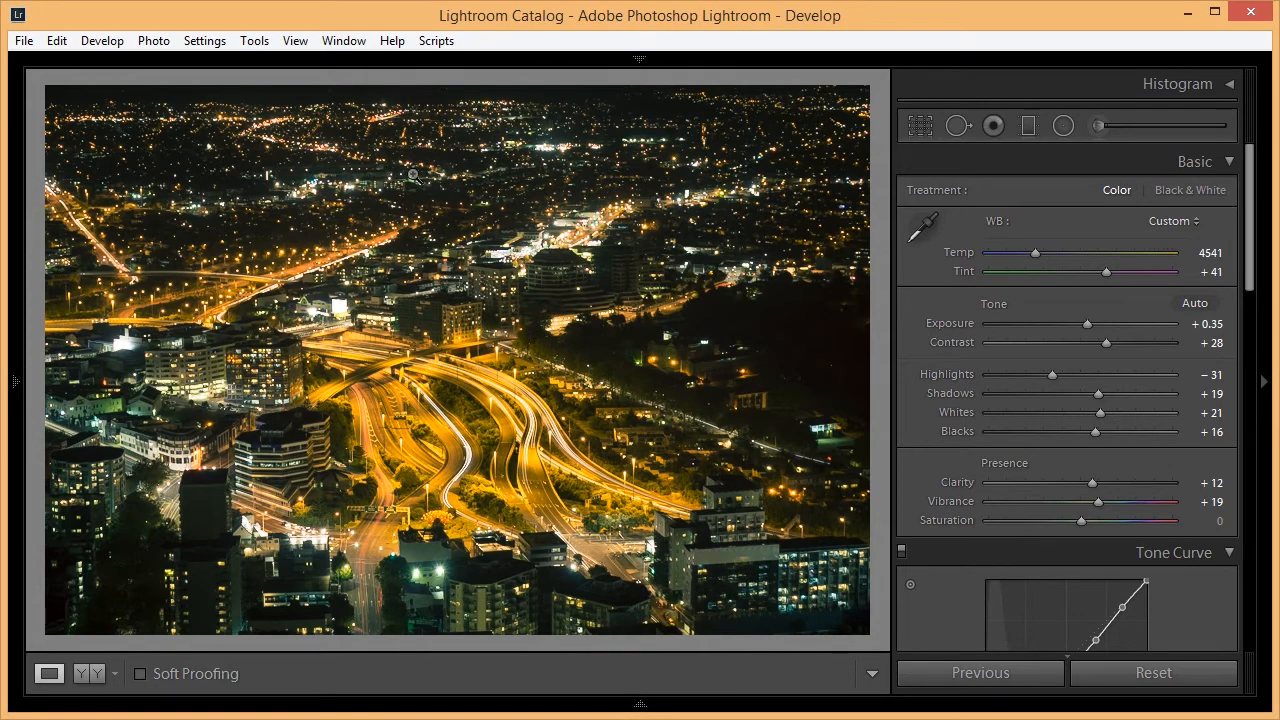